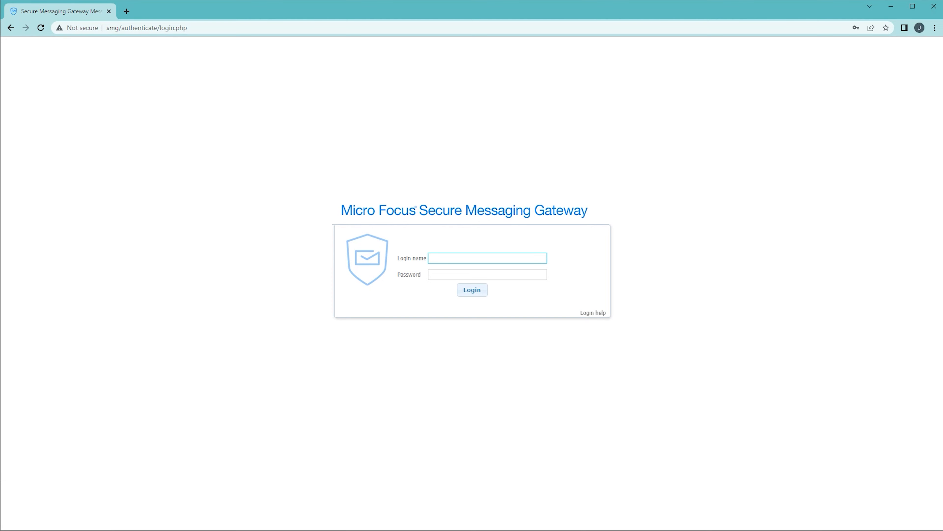
Sign in with the admin account to System Administration and open Organization / Policy Management's Manage Users.
{"action": "type", "text": "admin"}
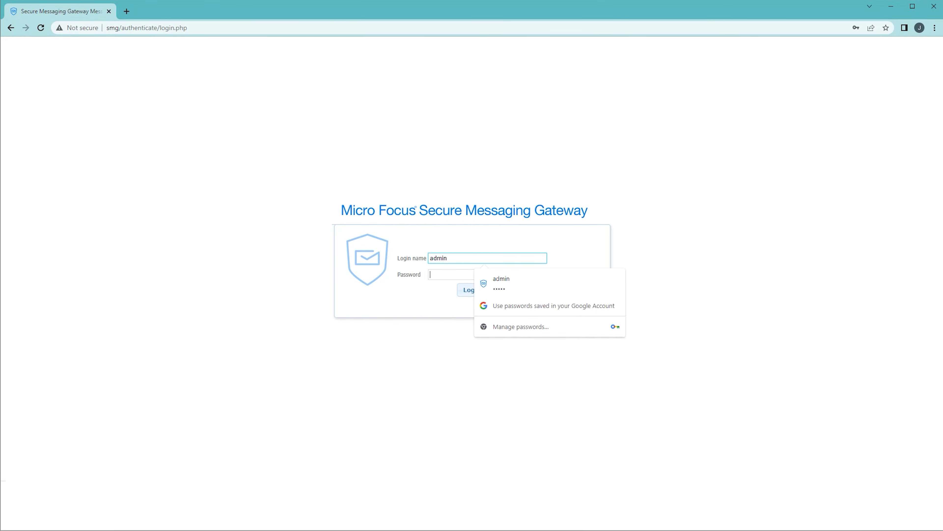
{"action": "key", "text": "Tab"}
{"action": "type", "text": "admin"}
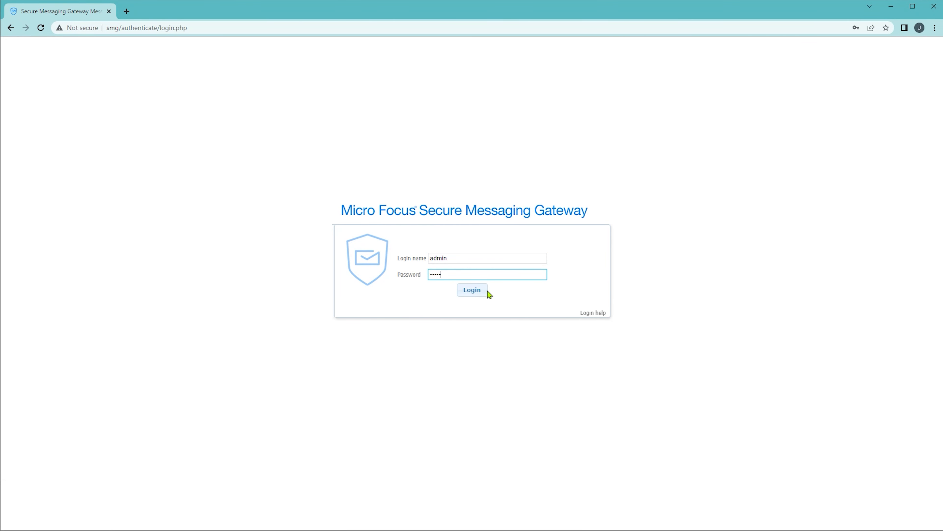
{"action": "left_click", "coordinate": [477, 292]}
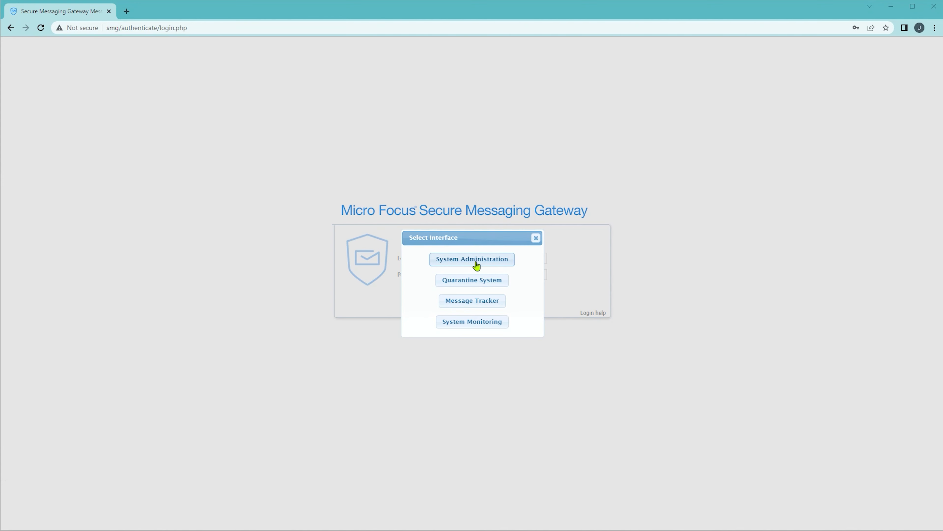
{"action": "left_click", "coordinate": [477, 263]}
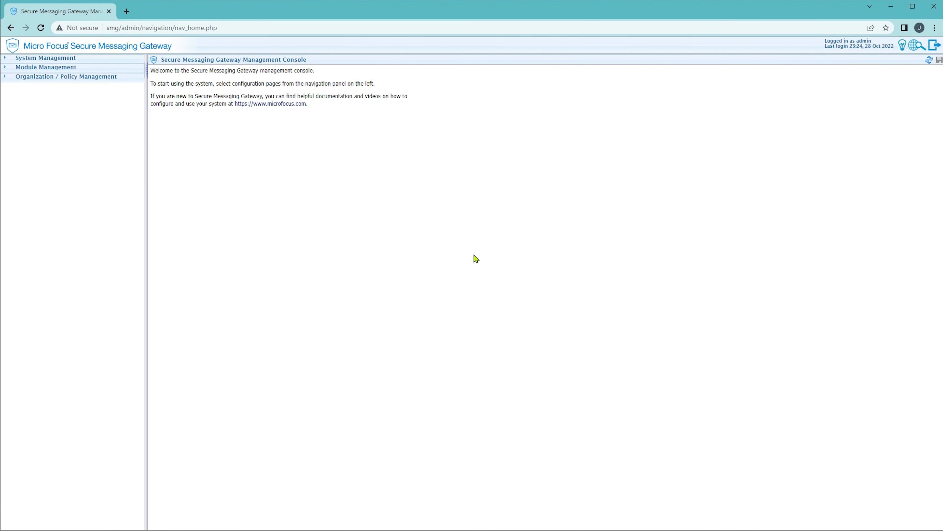
{"action": "left_click", "coordinate": [130, 78]}
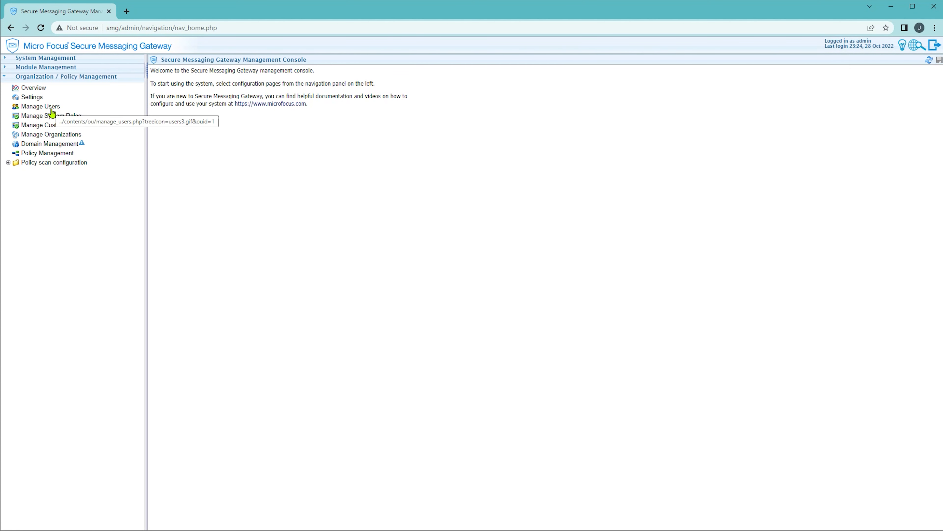
{"action": "left_click", "coordinate": [51, 108]}
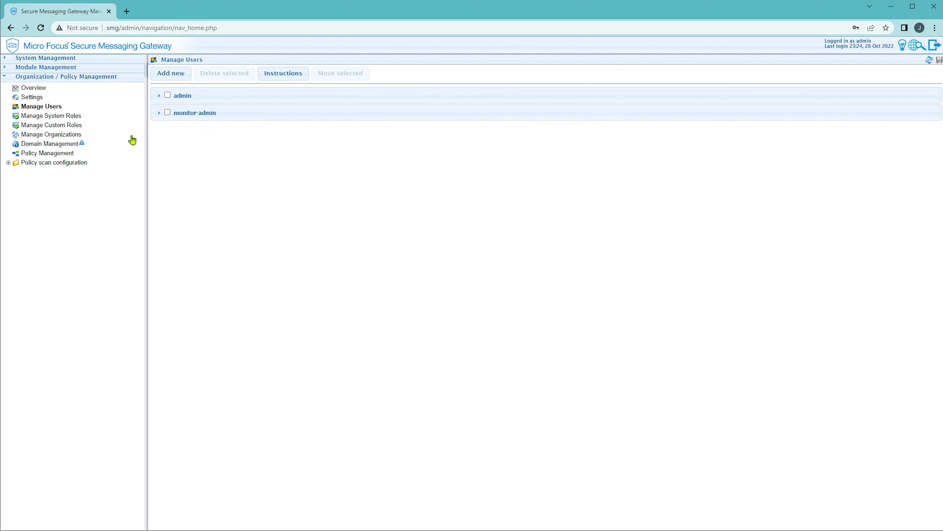
Open Manage System Roles and review Monitoring Manager's members, interfaces and Monitoring Usage checkboxes.
{"action": "left_click", "coordinate": [60, 118]}
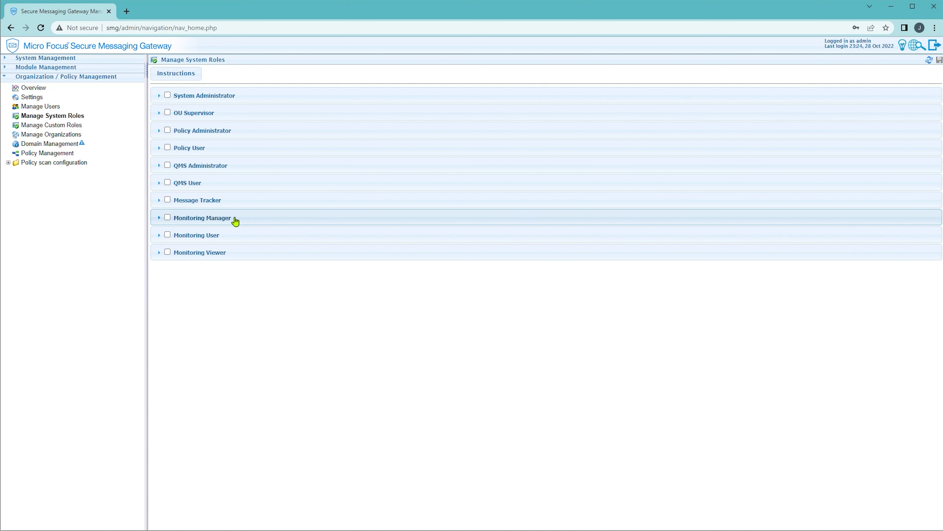
{"action": "left_click", "coordinate": [258, 218]}
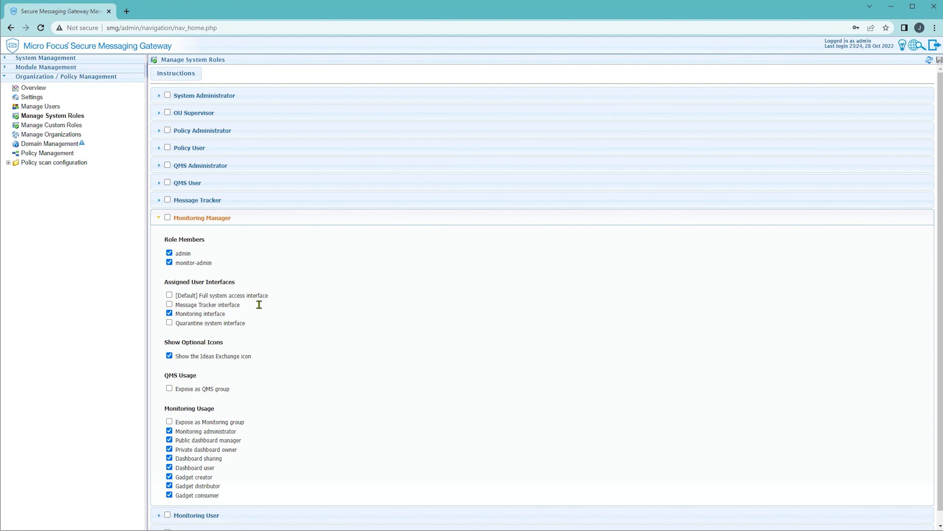
{"action": "double_click", "coordinate": [165, 408]}
{"action": "left_click_drag", "start_coordinate": [204, 408], "coordinate": [226, 411]}
{"action": "mouse_move", "coordinate": [221, 440]}
{"action": "mouse_move", "coordinate": [252, 444]}
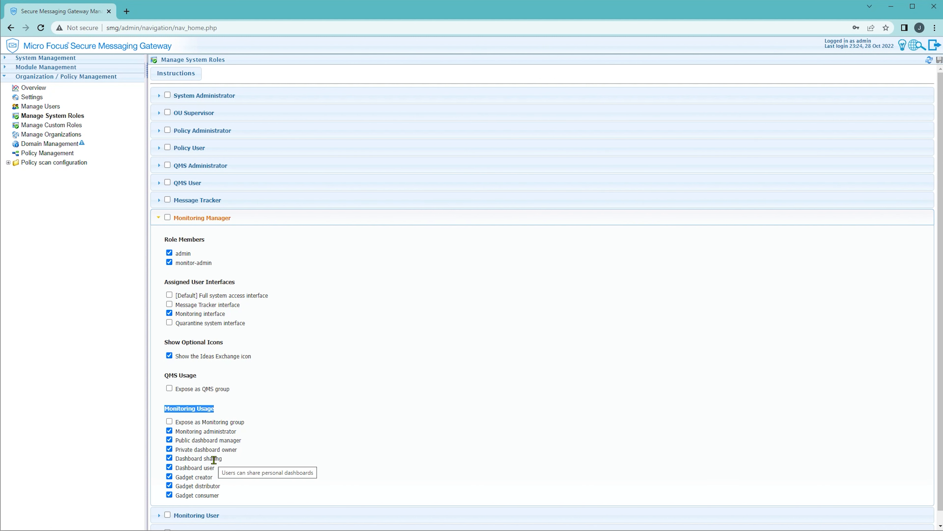
{"action": "scroll", "coordinate": [270, 461], "scroll_direction": "down", "scroll_amount": 1}
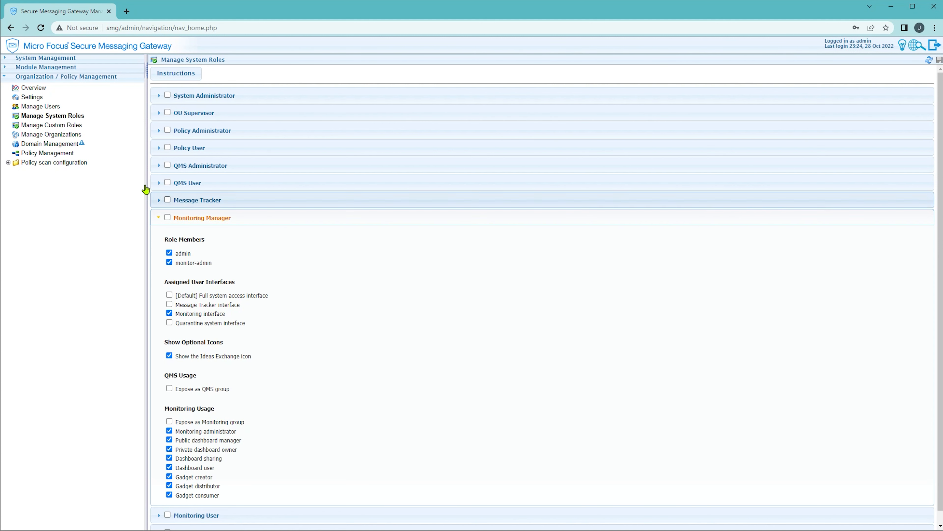
Expand the All Gadgets custom role to see its Monitoring group exposure, then log out.
{"action": "left_click", "coordinate": [65, 129]}
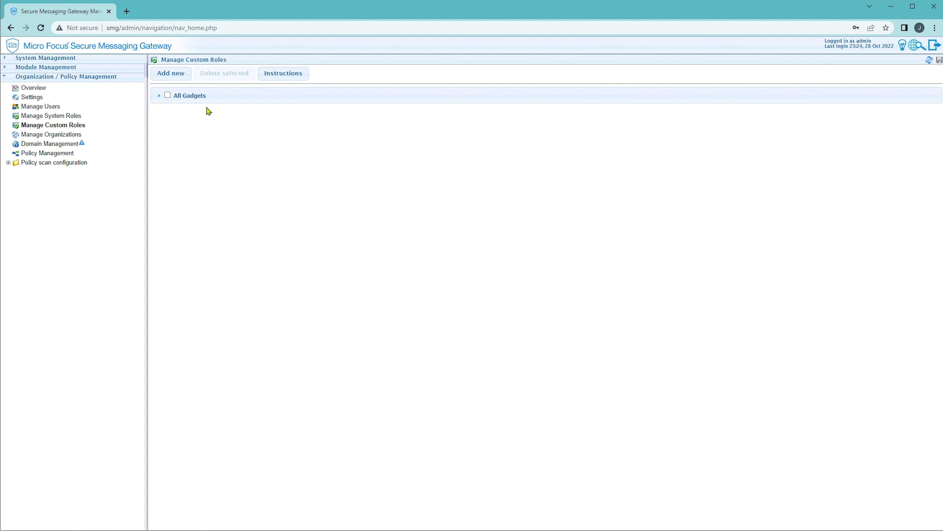
{"action": "left_click", "coordinate": [236, 100]}
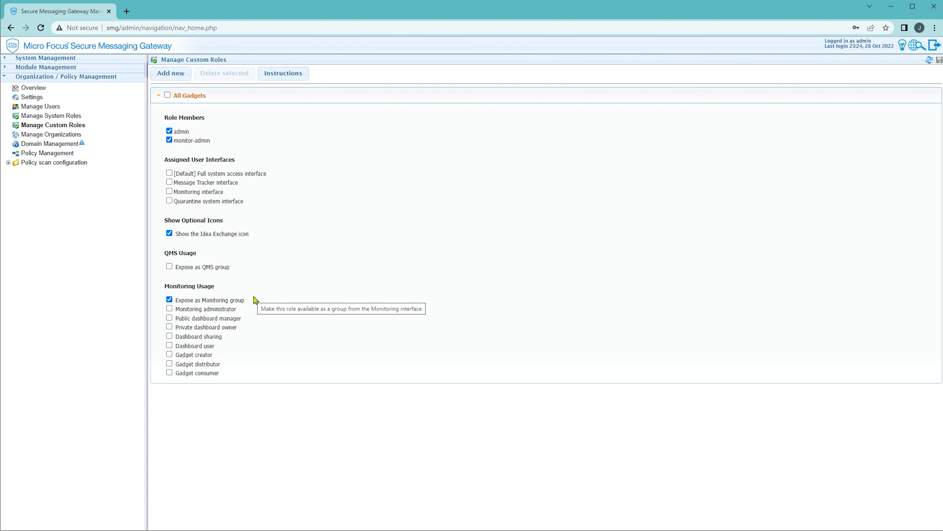
{"action": "left_click", "coordinate": [934, 49]}
Log in to System Monitoring and list the existing groups in Rights Manager.
{"action": "type", "text": "admin"}
{"action": "key", "text": "Tab"}
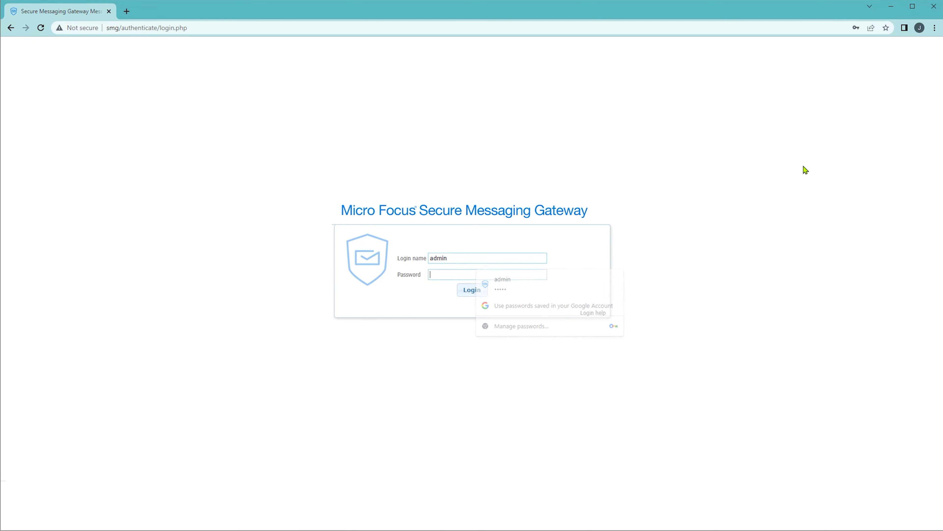
{"action": "type", "text": "admin"}
{"action": "left_click", "coordinate": [475, 290]}
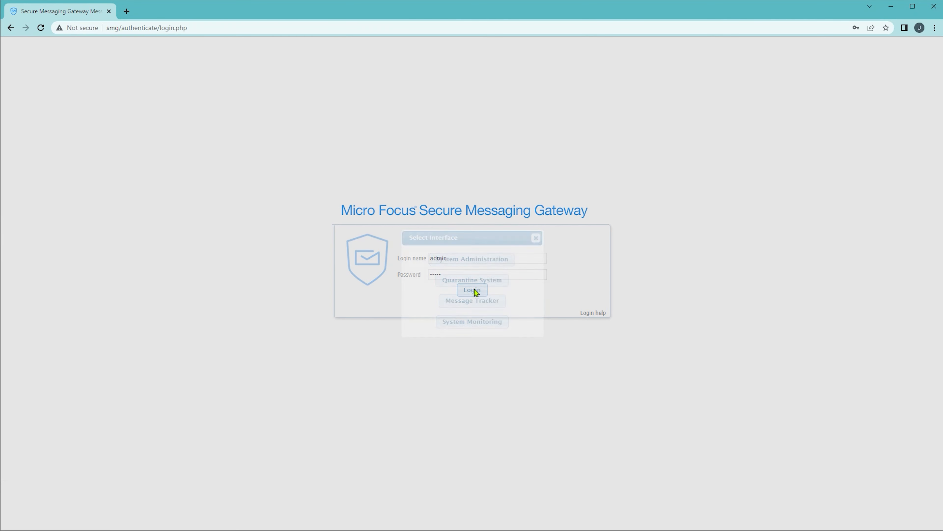
{"action": "left_click", "coordinate": [475, 327]}
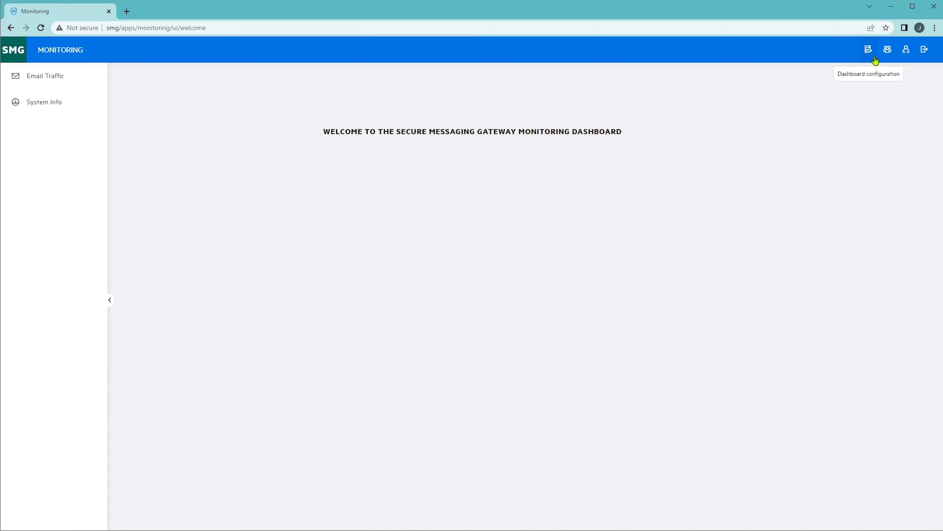
{"action": "left_click", "coordinate": [888, 52]}
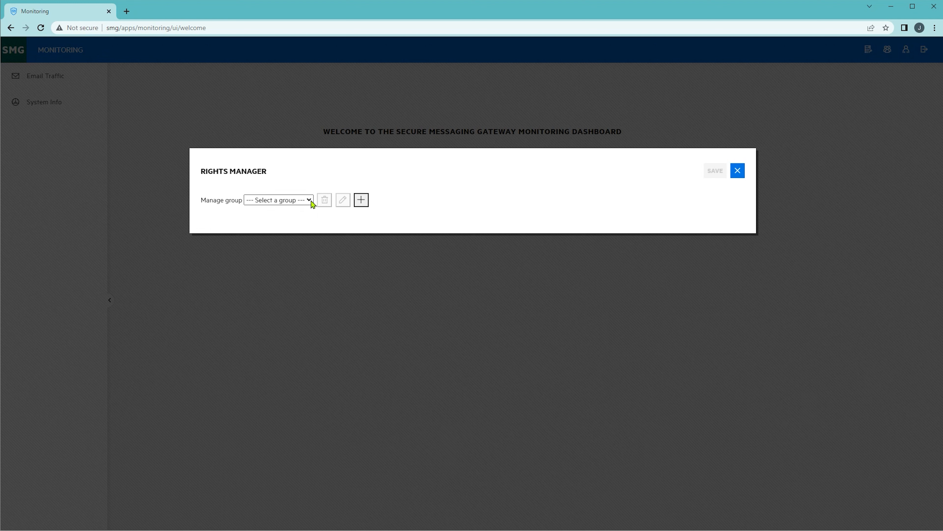
{"action": "left_click", "coordinate": [309, 201]}
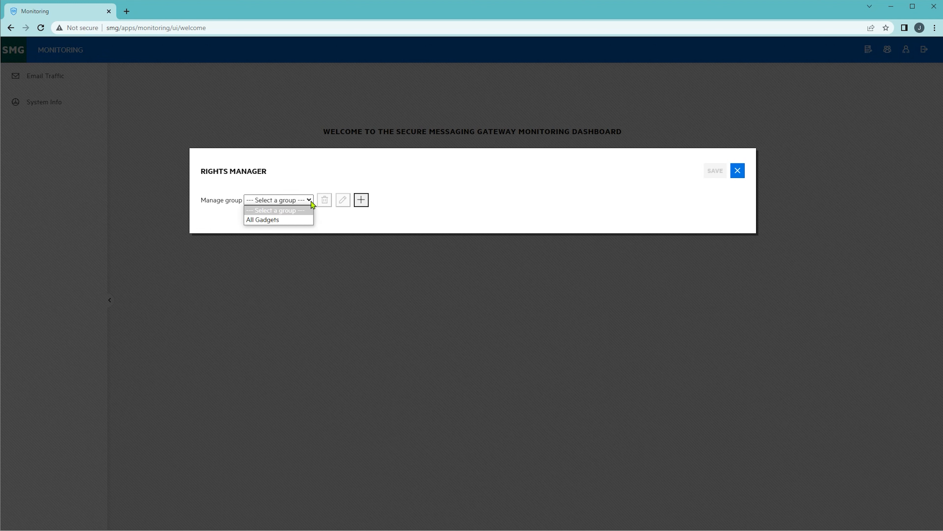
Create the 'Scanning Info' group with both users and both Scan node gadgets, then save.
{"action": "left_click", "coordinate": [362, 200]}
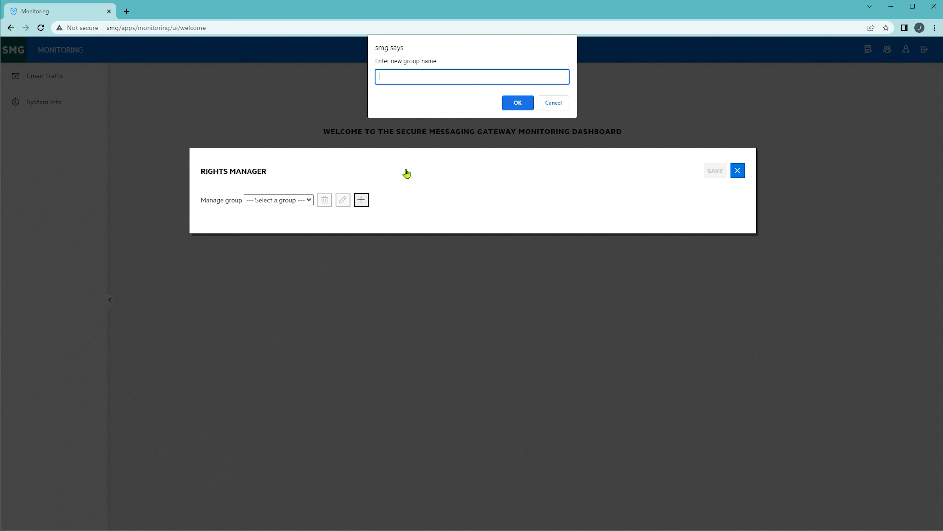
{"action": "type", "text": "Scanning Info"}
{"action": "left_click", "coordinate": [517, 104]}
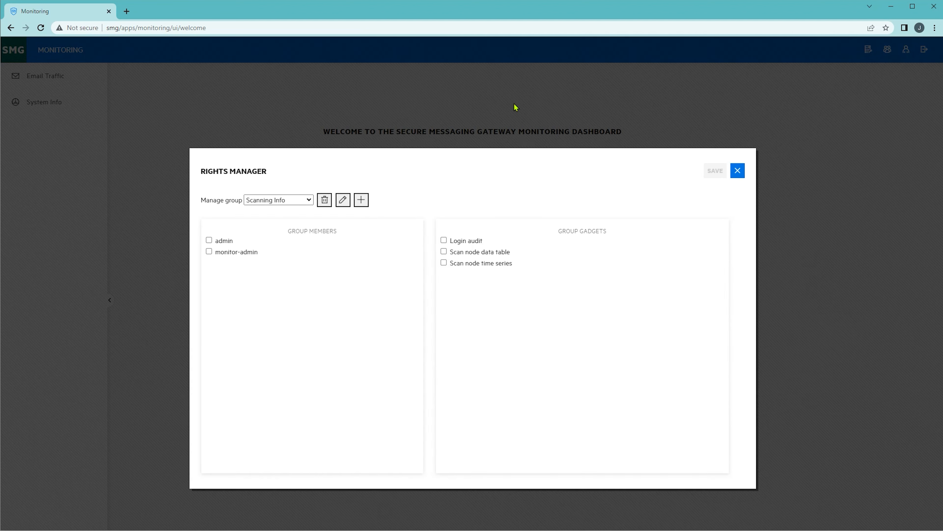
{"action": "left_click", "coordinate": [209, 240]}
{"action": "left_click", "coordinate": [208, 251]}
{"action": "left_click", "coordinate": [444, 252]}
{"action": "left_click", "coordinate": [444, 263]}
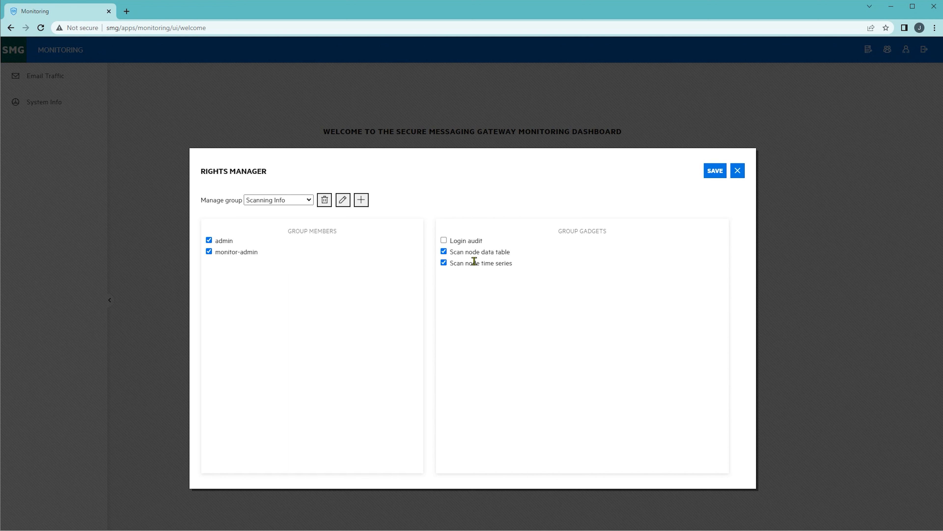
{"action": "left_click", "coordinate": [714, 179]}
{"action": "left_click", "coordinate": [738, 174]}
Log out of monitoring and log back in to System Administration as admin.
{"action": "left_click", "coordinate": [923, 55]}
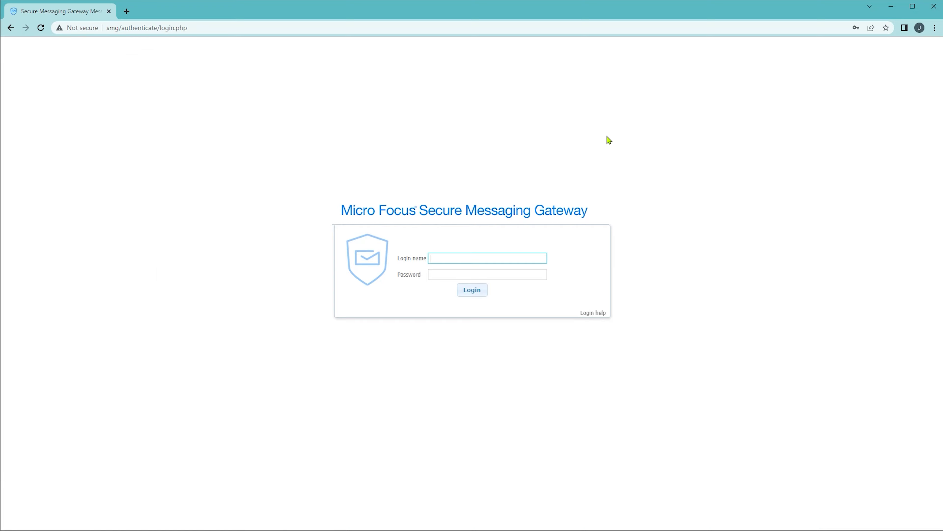
{"action": "type", "text": "admin"}
{"action": "key", "text": "Tab"}
{"action": "type", "text": "admin"}
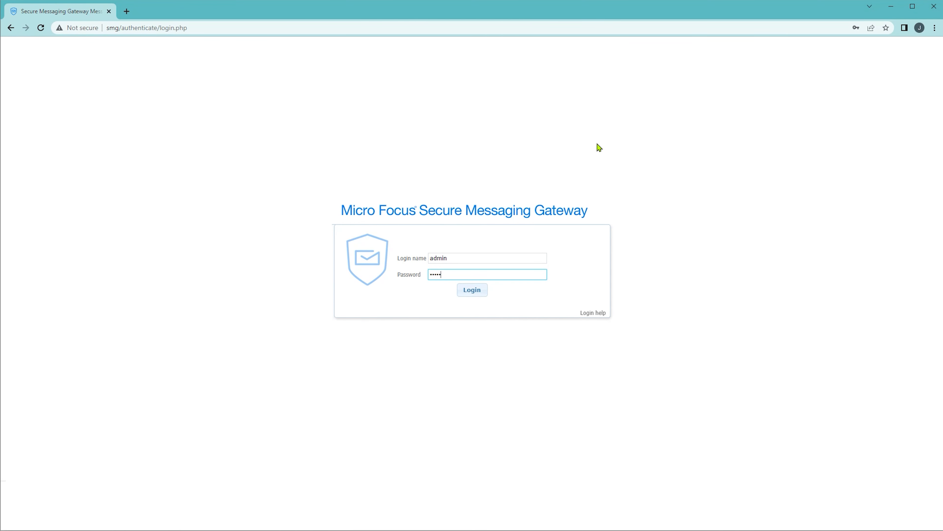
{"action": "left_click", "coordinate": [477, 290]}
{"action": "left_click", "coordinate": [471, 263]}
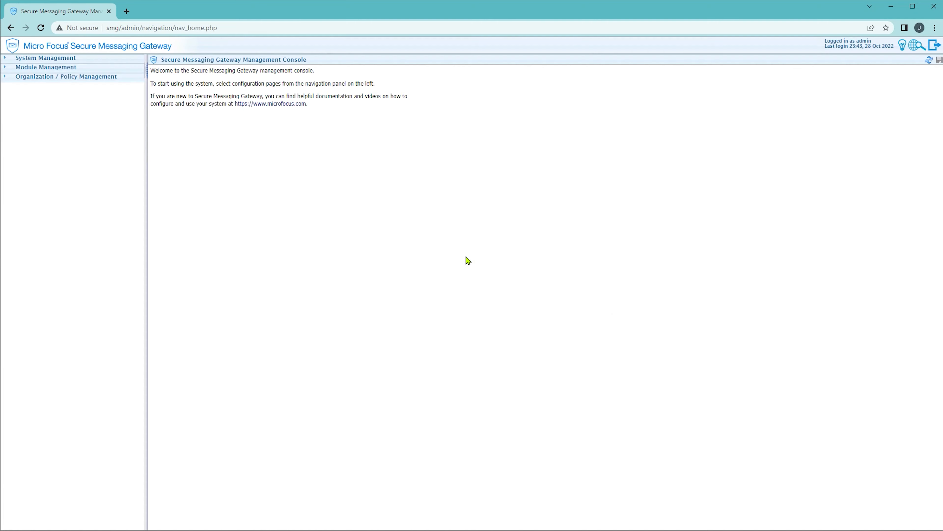
Review the Scanning Info custom role, then go to Manage Organizations.
{"action": "left_click", "coordinate": [115, 79]}
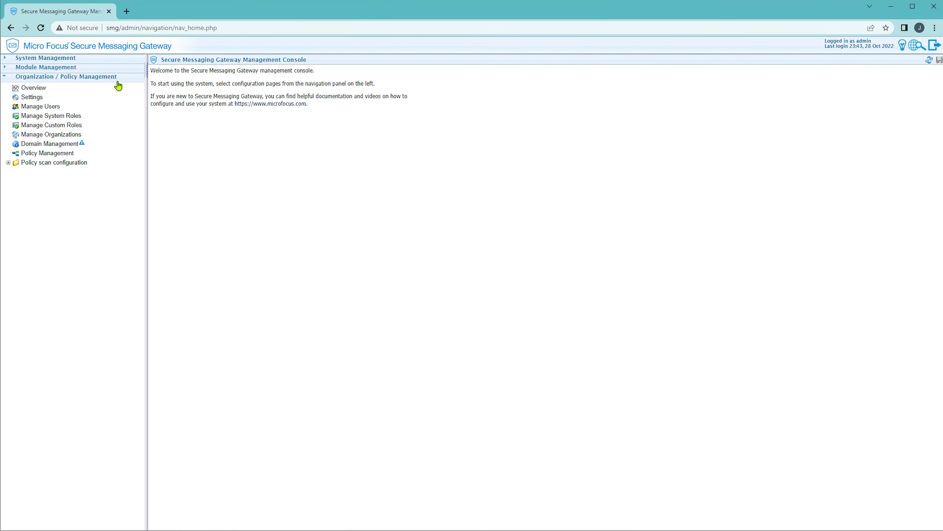
{"action": "left_click", "coordinate": [61, 129]}
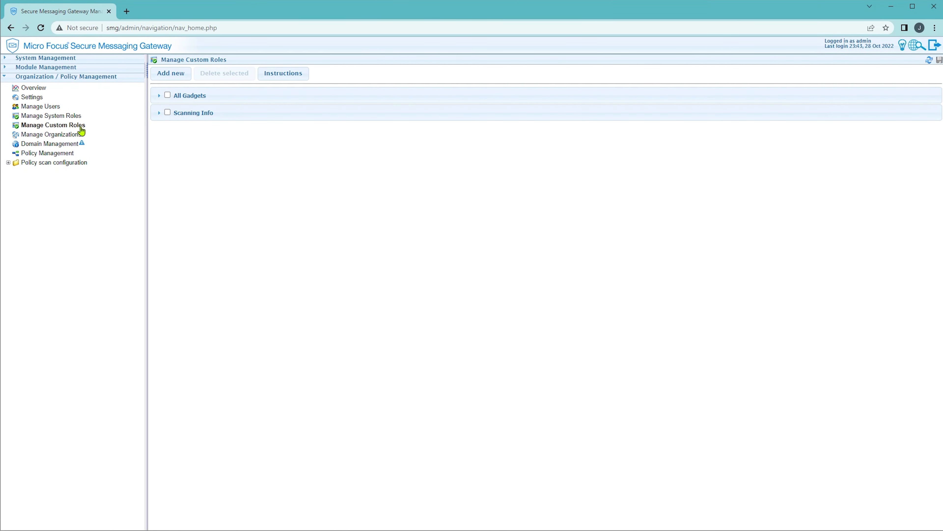
{"action": "left_click", "coordinate": [222, 121]}
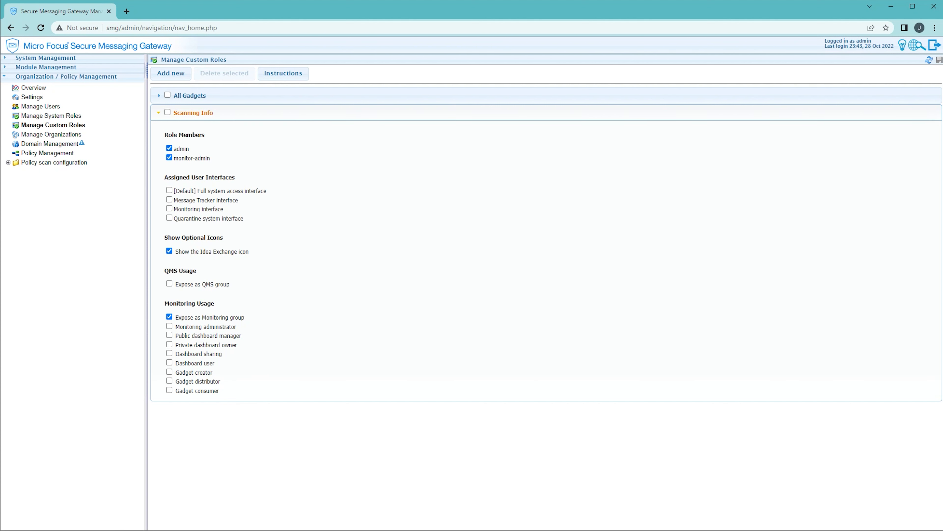
{"action": "left_click", "coordinate": [62, 137]}
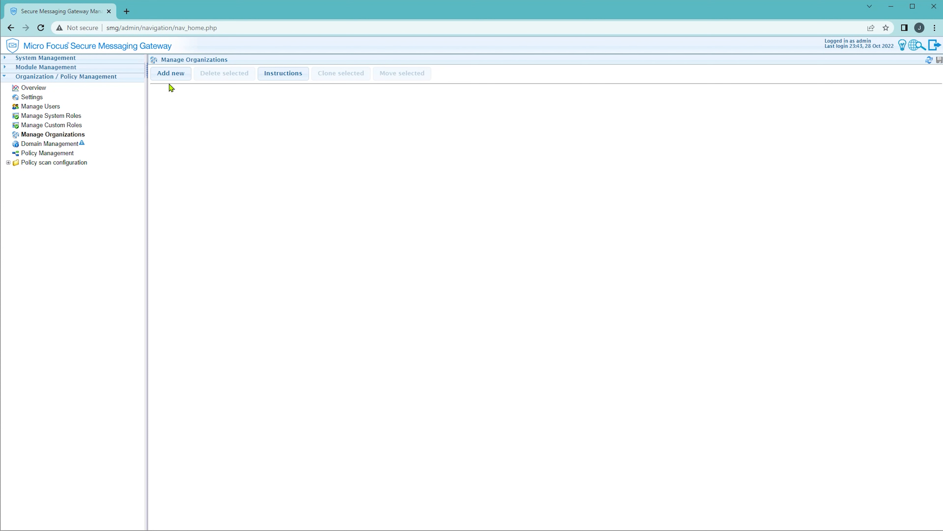
Add a new organization named 'Remote Office' and expand its settings.
{"action": "left_click", "coordinate": [171, 73]}
{"action": "type", "text": "Remote Office"}
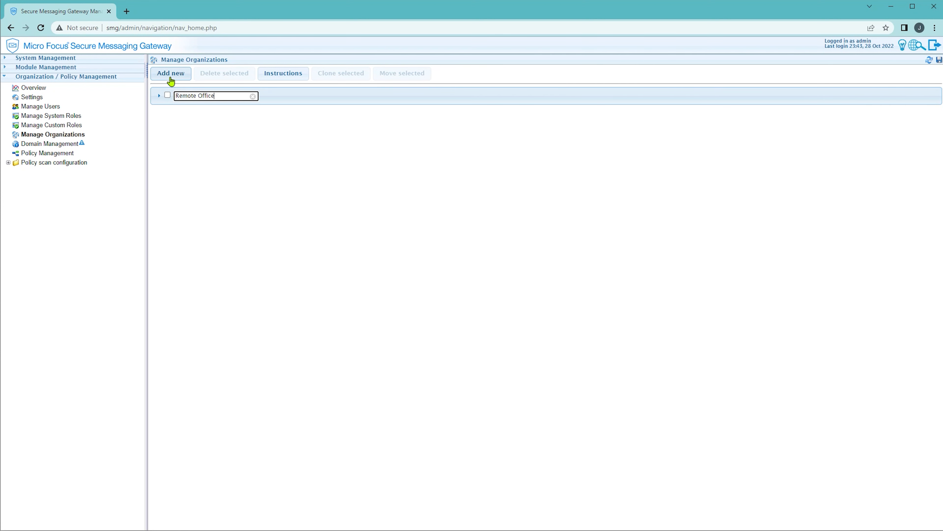
{"action": "key", "text": "Return"}
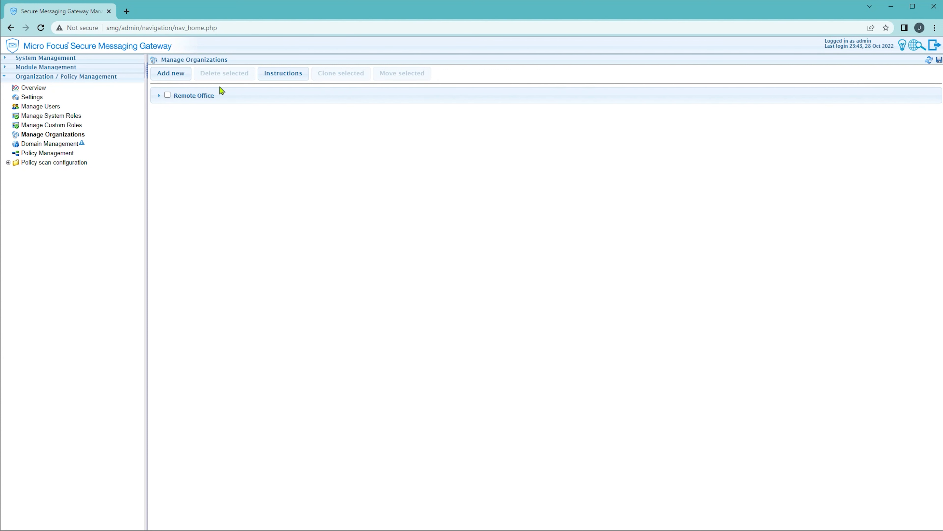
{"action": "left_click", "coordinate": [254, 100]}
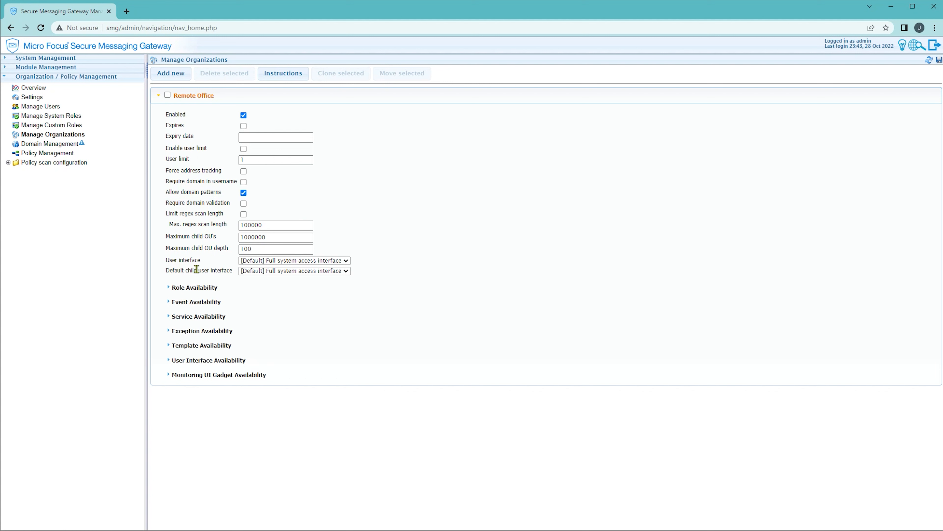
Allow Remote Office the Monitoring and Full access interfaces and the Scan node data table gadget.
{"action": "left_click", "coordinate": [193, 362]}
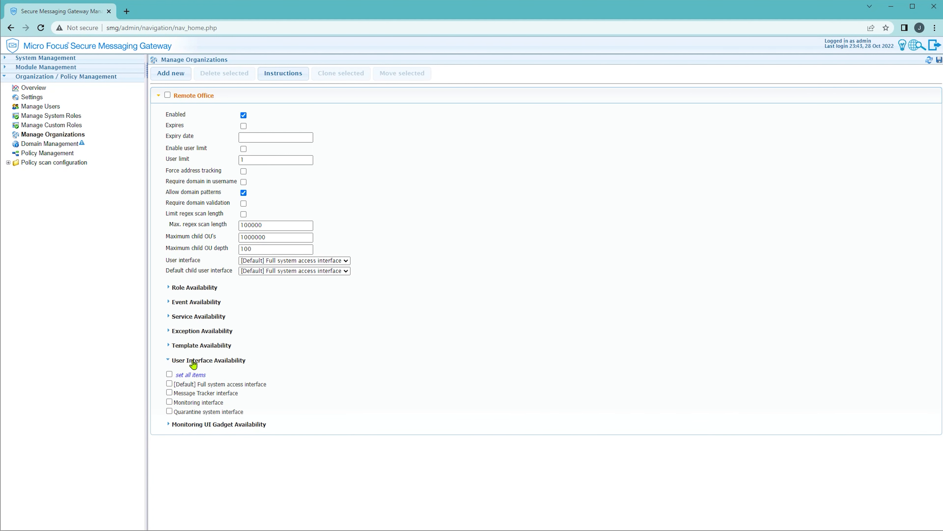
{"action": "left_click", "coordinate": [170, 403]}
{"action": "left_click", "coordinate": [170, 384]}
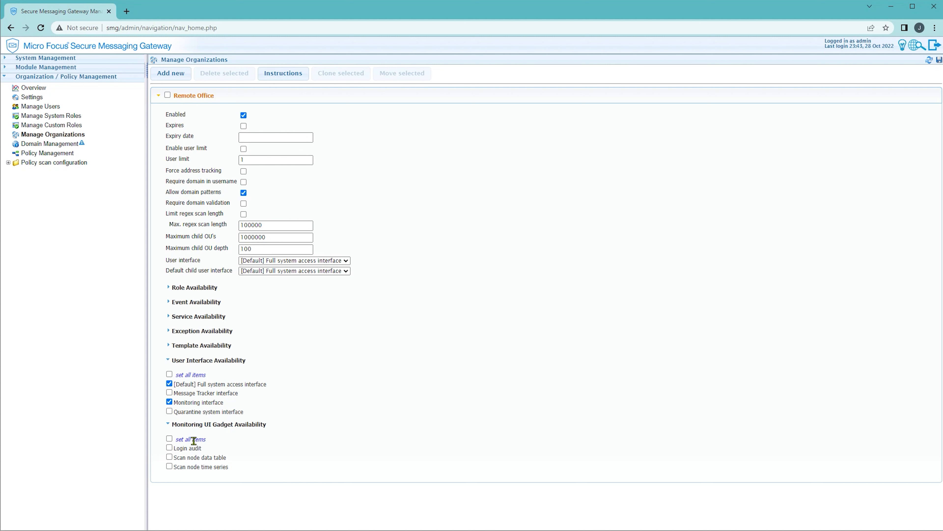
{"action": "left_click_drag", "start_coordinate": [174, 448], "coordinate": [204, 449]}
{"action": "left_click", "coordinate": [170, 457]}
Allow the Scan node time series gadget and make all eight roles available to Remote Office.
{"action": "left_click", "coordinate": [170, 466]}
{"action": "left_click", "coordinate": [215, 455]}
{"action": "left_click", "coordinate": [172, 290]}
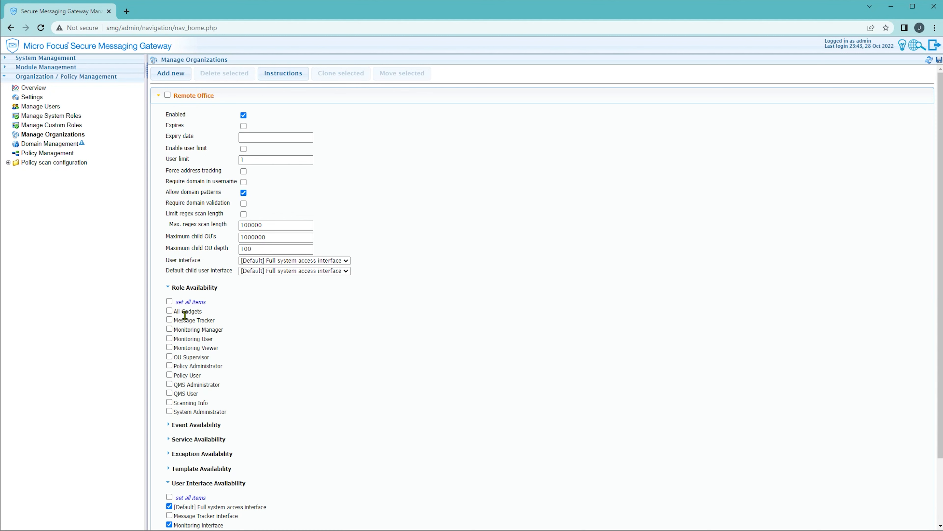
{"action": "left_click", "coordinate": [170, 330]}
{"action": "left_click", "coordinate": [170, 338]}
{"action": "left_click", "coordinate": [170, 349]}
{"action": "left_click", "coordinate": [169, 357]}
{"action": "left_click", "coordinate": [170, 366]}
{"action": "left_click", "coordinate": [170, 375]}
{"action": "left_click", "coordinate": [170, 384]}
{"action": "left_click", "coordinate": [170, 393]}
{"action": "left_click", "coordinate": [171, 290]}
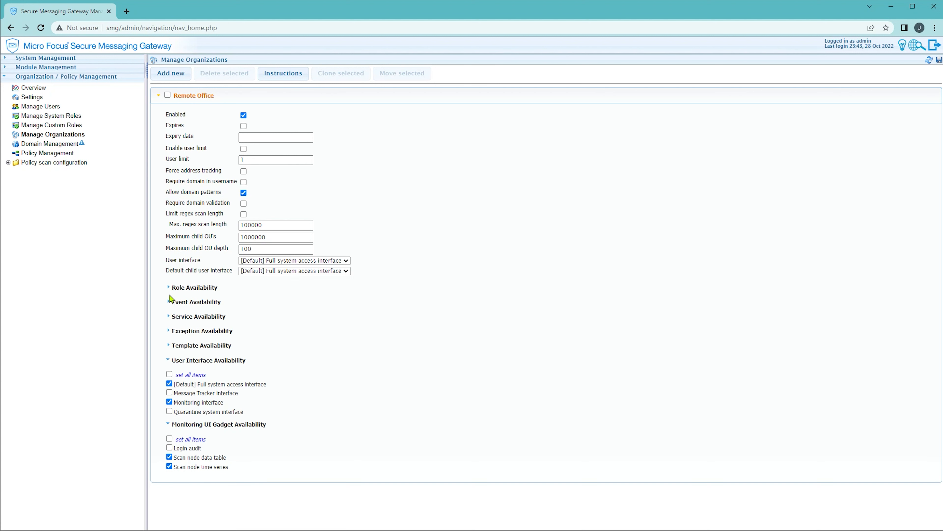
Make every event, service, exception and template available to Remote Office.
{"action": "left_click", "coordinate": [171, 303]}
{"action": "left_click", "coordinate": [169, 316]}
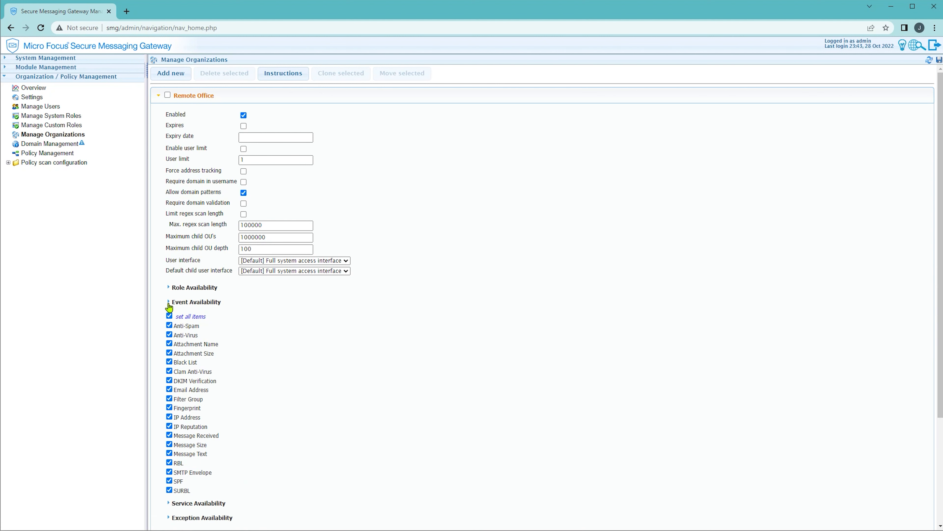
{"action": "left_click", "coordinate": [169, 302]}
{"action": "left_click", "coordinate": [169, 316]}
{"action": "left_click", "coordinate": [169, 331]}
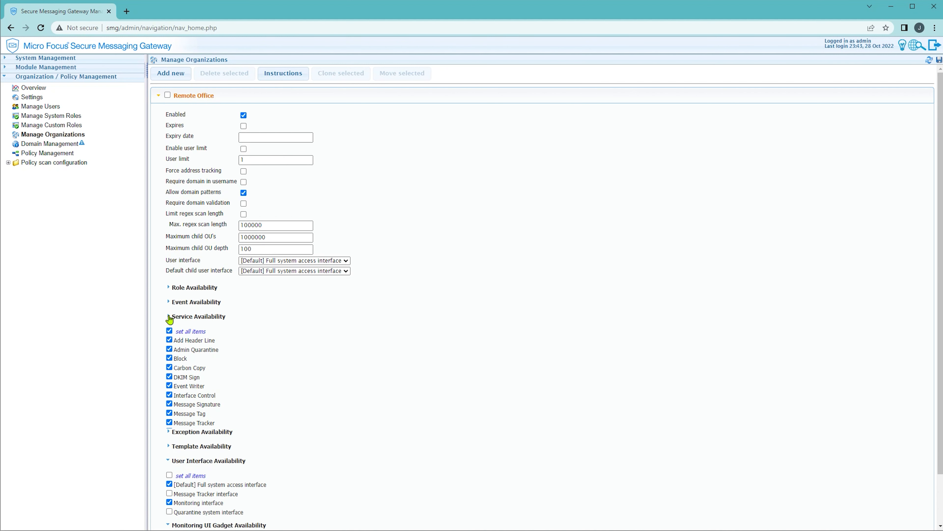
{"action": "left_click", "coordinate": [169, 316]}
{"action": "left_click", "coordinate": [169, 331]}
{"action": "left_click", "coordinate": [169, 346]}
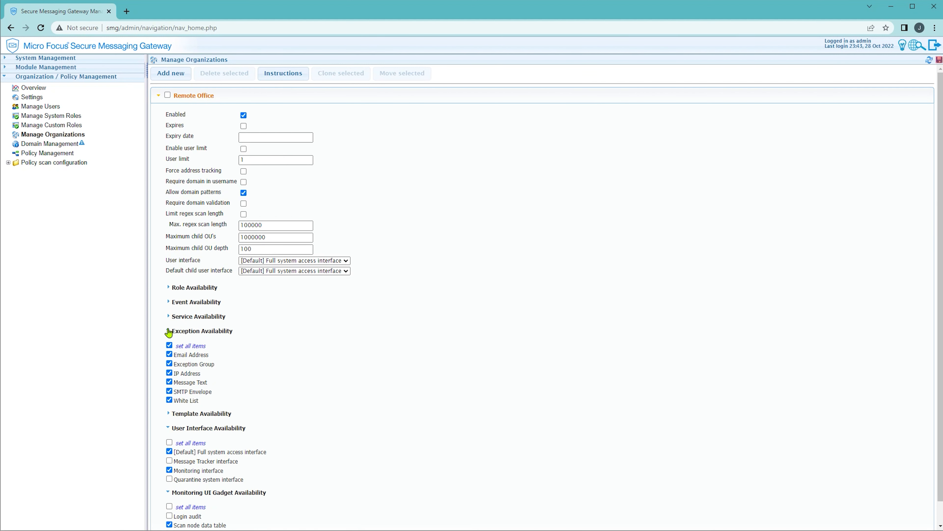
{"action": "left_click", "coordinate": [168, 331]}
{"action": "left_click", "coordinate": [169, 346]}
{"action": "left_click", "coordinate": [169, 359]}
{"action": "left_click", "coordinate": [169, 346]}
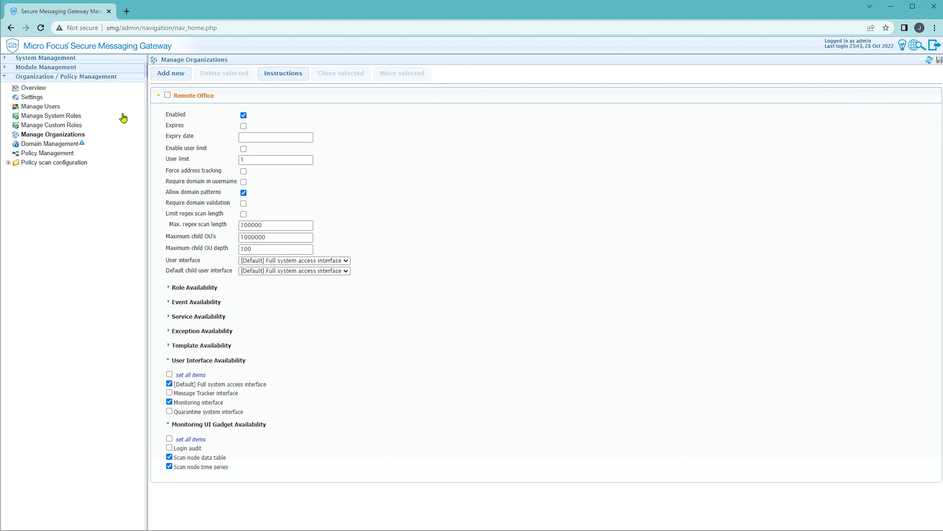
Save Remote Office and go to its own Manage Users page.
{"action": "left_click", "coordinate": [108, 78]}
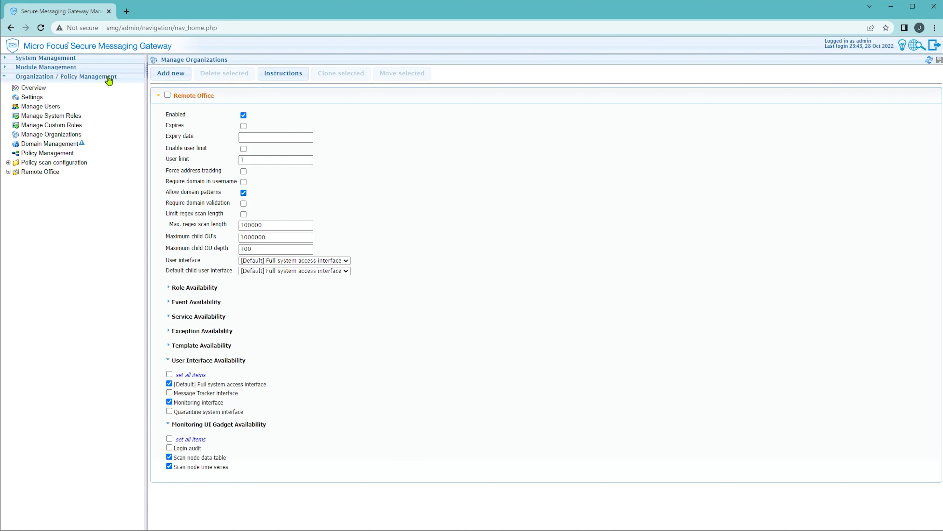
{"action": "left_click", "coordinate": [57, 172]}
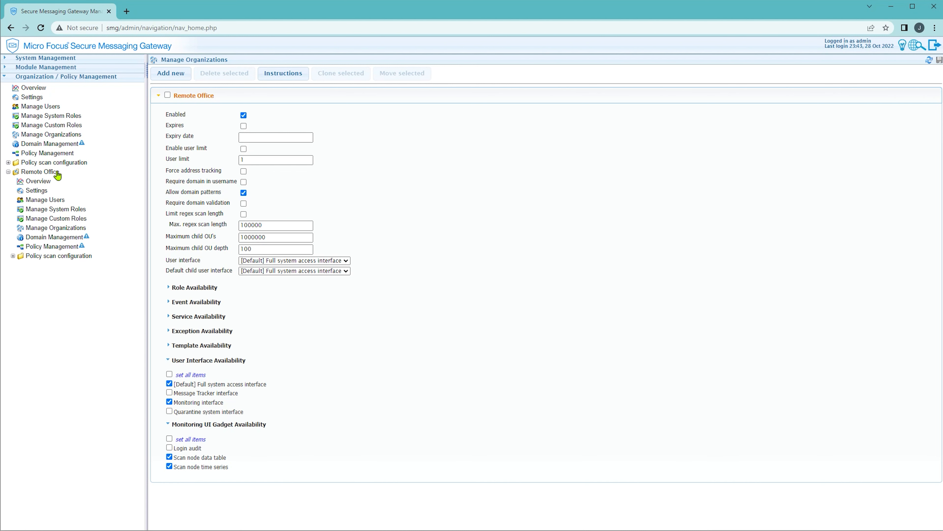
{"action": "left_click", "coordinate": [51, 203]}
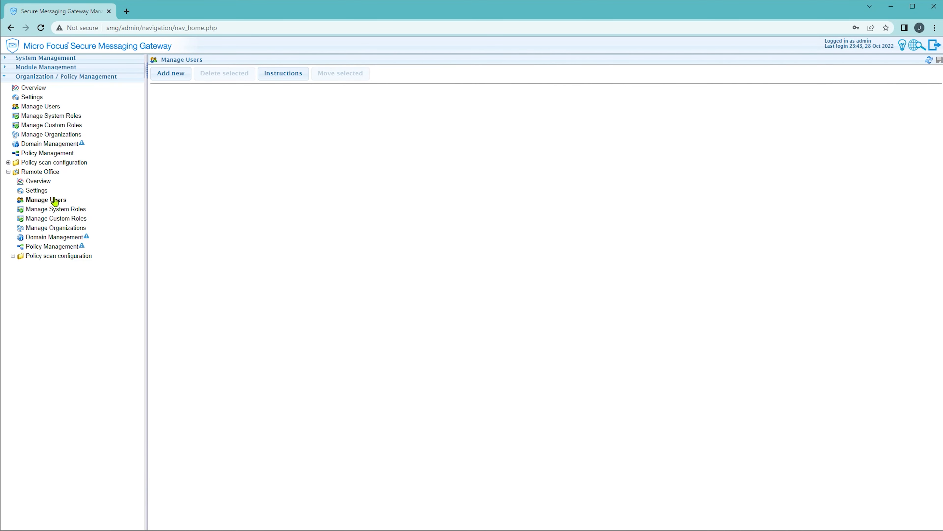
Add user 'remote-user' to Remote Office with all eight role memberships.
{"action": "left_click", "coordinate": [177, 80]}
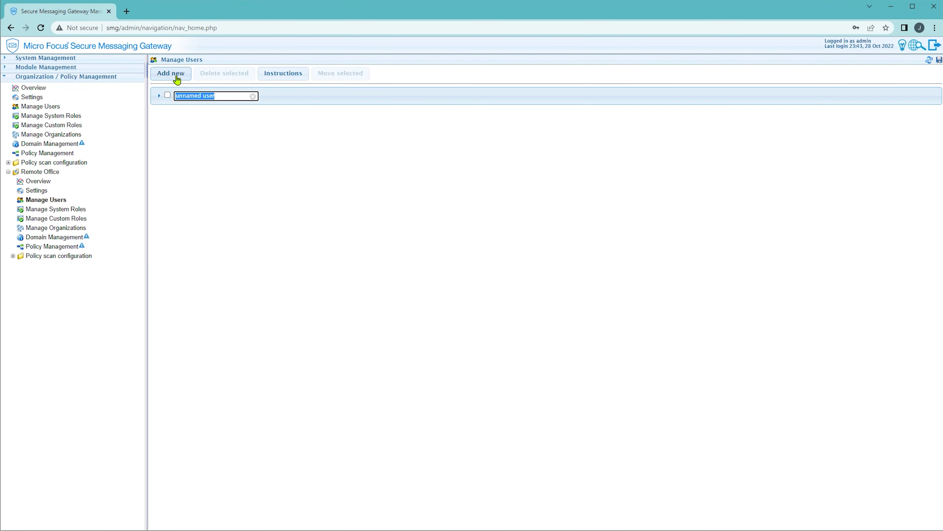
{"action": "type", "text": "remote-user"}
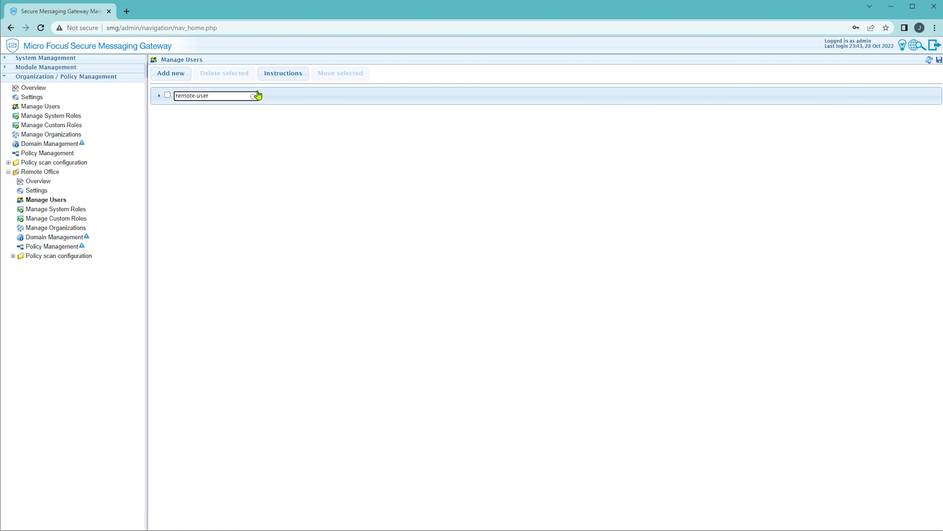
{"action": "left_click", "coordinate": [270, 98]}
{"action": "left_click", "coordinate": [171, 204]}
{"action": "left_click", "coordinate": [171, 214]}
{"action": "left_click", "coordinate": [171, 222]}
{"action": "left_click", "coordinate": [170, 232]}
{"action": "left_click", "coordinate": [171, 241]}
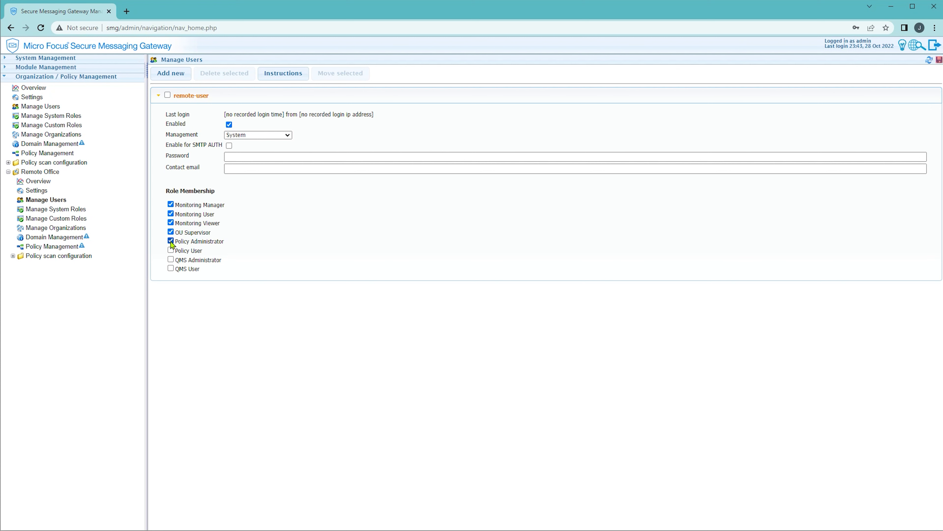
{"action": "left_click", "coordinate": [171, 250]}
{"action": "left_click", "coordinate": [171, 258]}
{"action": "left_click", "coordinate": [171, 268]}
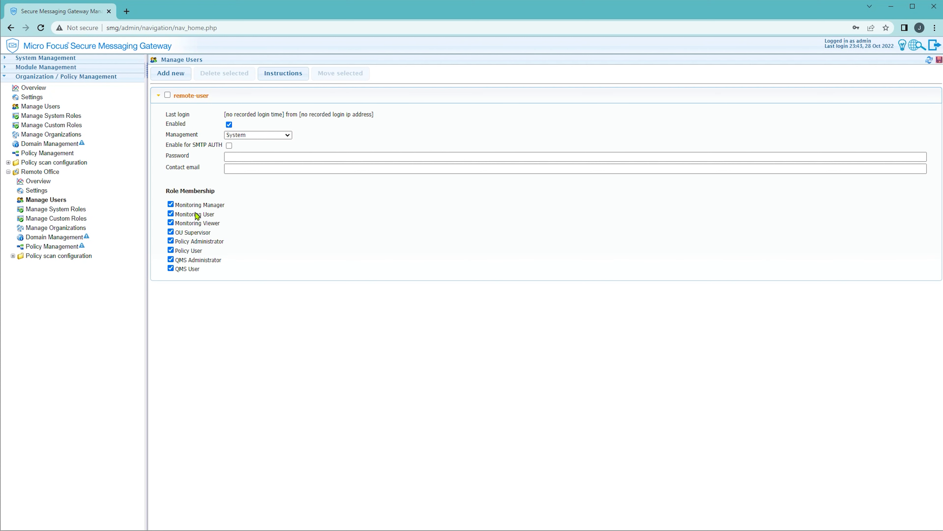
Set the user's password and save, verifying with the admin password.
{"action": "left_click", "coordinate": [238, 156]}
{"action": "key", "text": "Tab"}
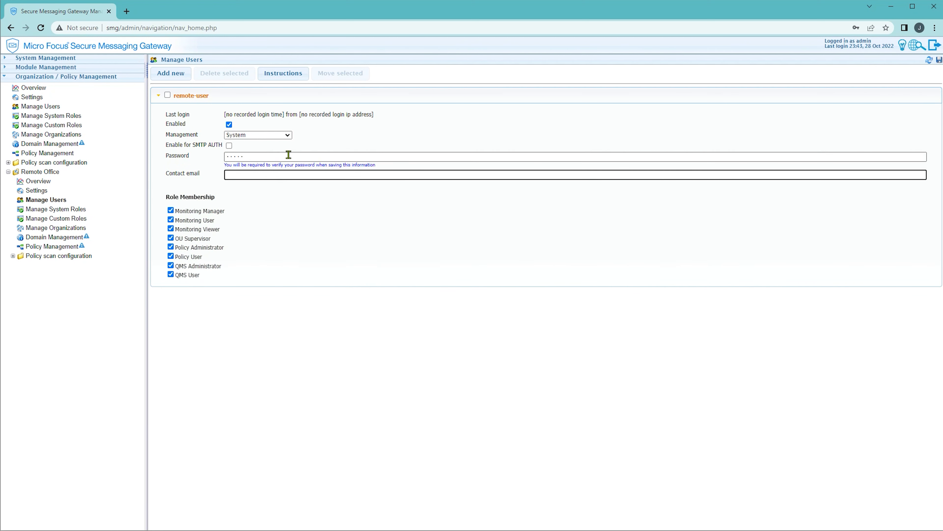
{"action": "left_click", "coordinate": [939, 60]}
{"action": "type", "text": "•••••"}
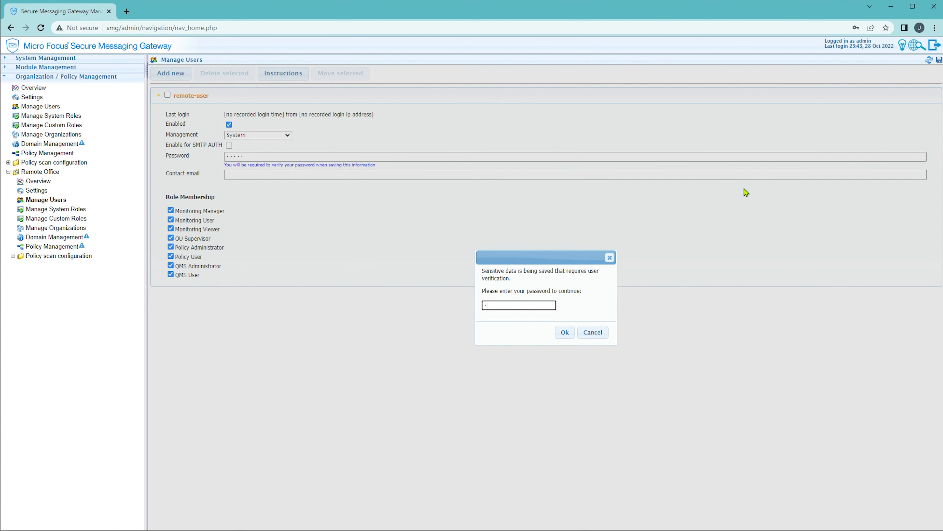
{"action": "left_click", "coordinate": [561, 332]}
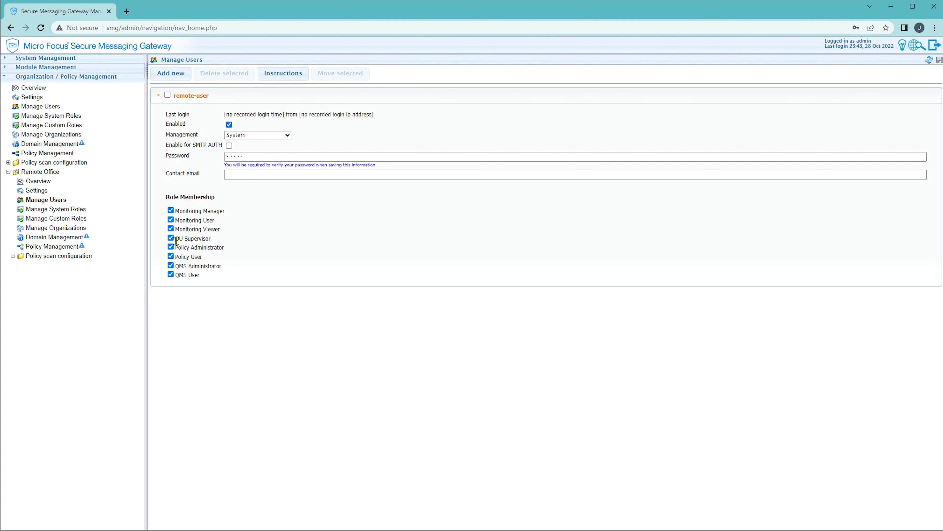
{"action": "left_click", "coordinate": [69, 214]}
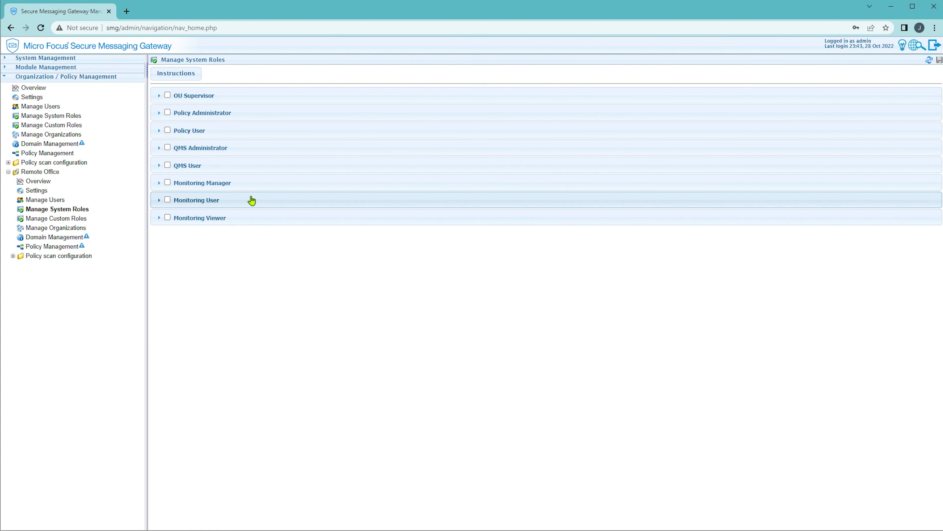
Give Remote Office's Monitoring Manager the Monitoring interface and all usage rights except Monitoring group exposure.
{"action": "left_click", "coordinate": [258, 188]}
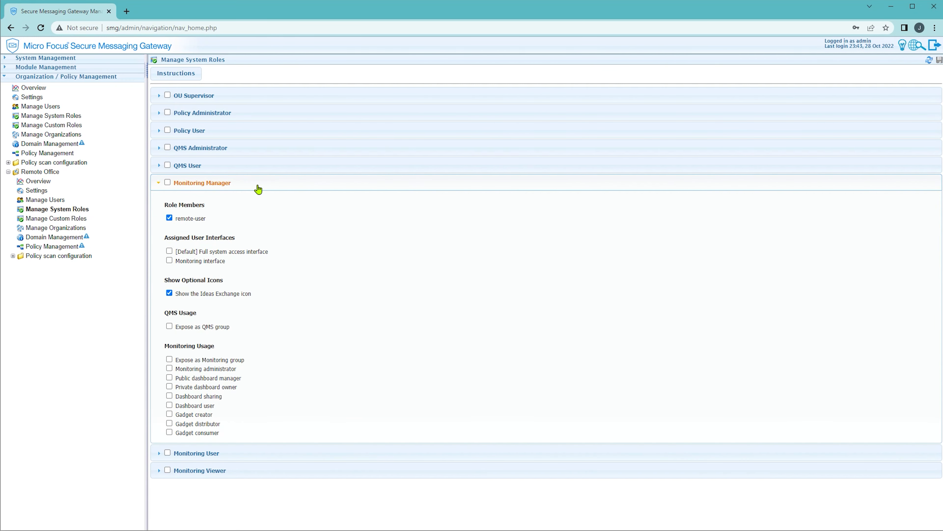
{"action": "left_click", "coordinate": [171, 261]}
{"action": "left_click", "coordinate": [170, 369]}
{"action": "left_click", "coordinate": [170, 378]}
{"action": "left_click", "coordinate": [170, 387]}
{"action": "left_click", "coordinate": [170, 396]}
{"action": "left_click", "coordinate": [170, 405]}
{"action": "left_click", "coordinate": [170, 414]}
{"action": "left_click", "coordinate": [170, 432]}
{"action": "left_click", "coordinate": [170, 424]}
{"action": "left_click", "coordinate": [99, 69]}
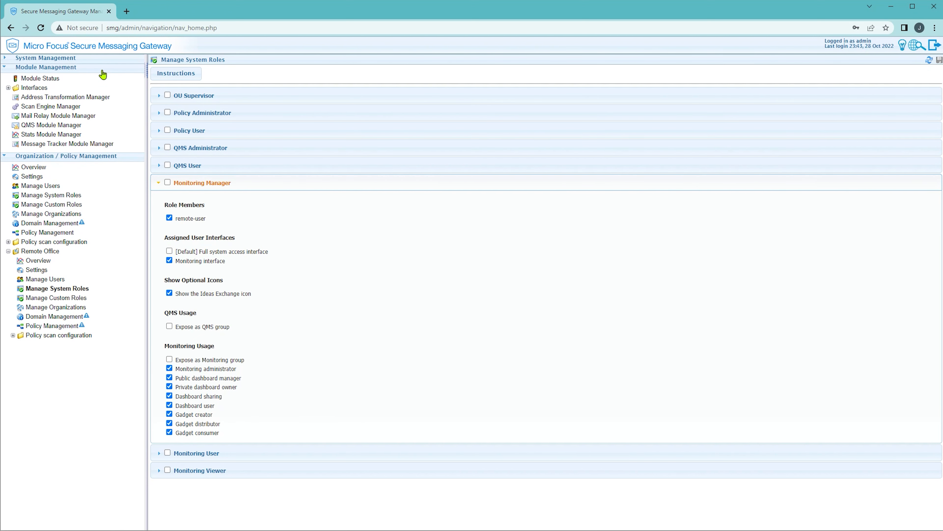
{"action": "left_click", "coordinate": [53, 136]}
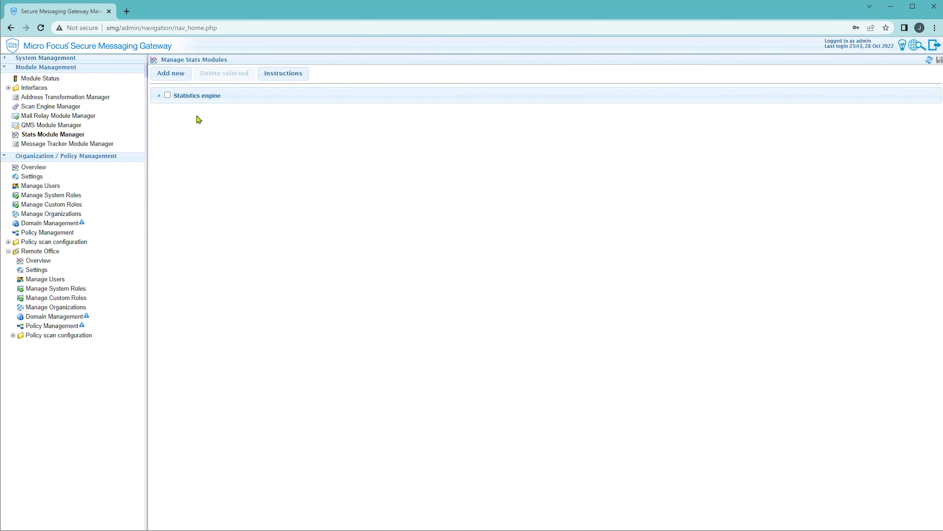
Add Remote Office to the Statistics engine's Serviced OU set alongside root.
{"action": "left_click", "coordinate": [259, 97]}
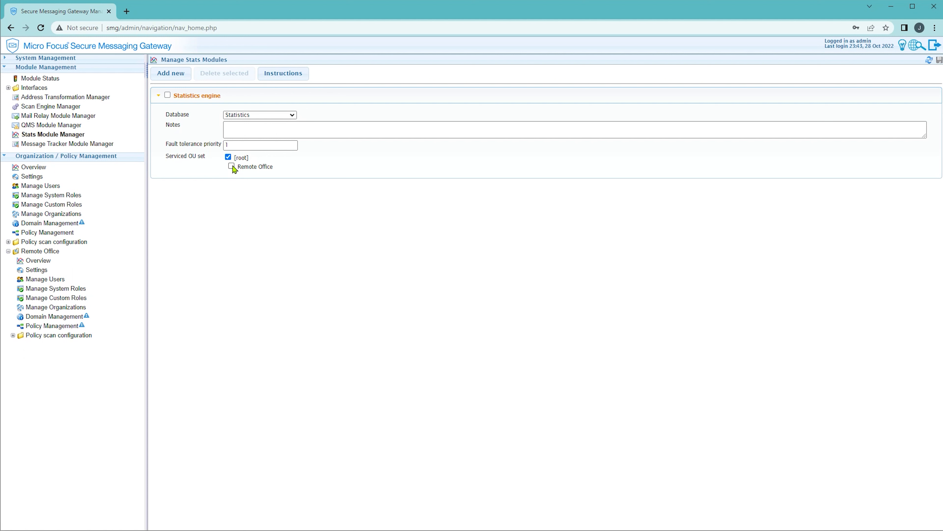
{"action": "left_click", "coordinate": [233, 167]}
{"action": "left_click", "coordinate": [112, 60]}
Add a new database connection named Private Statistics.
{"action": "left_click", "coordinate": [67, 116]}
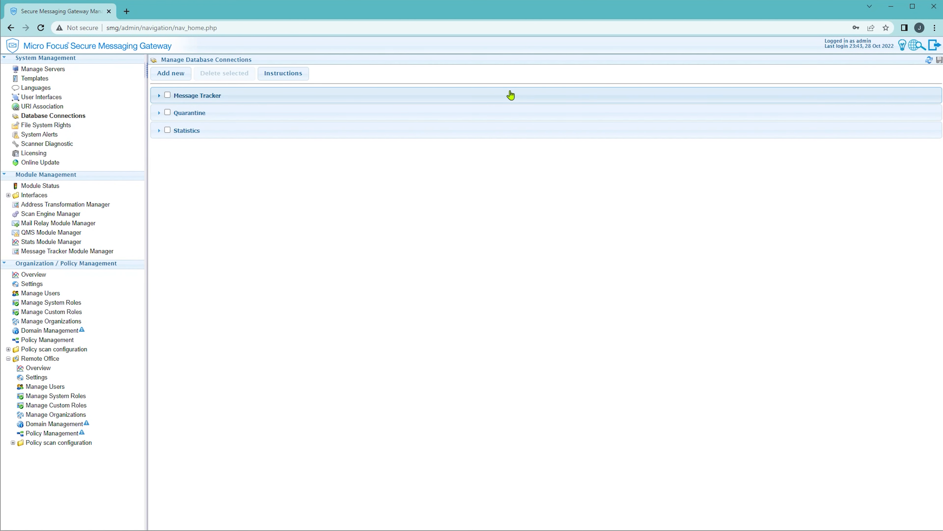
{"action": "left_click", "coordinate": [181, 76]}
{"action": "type", "text": "Private Da"}
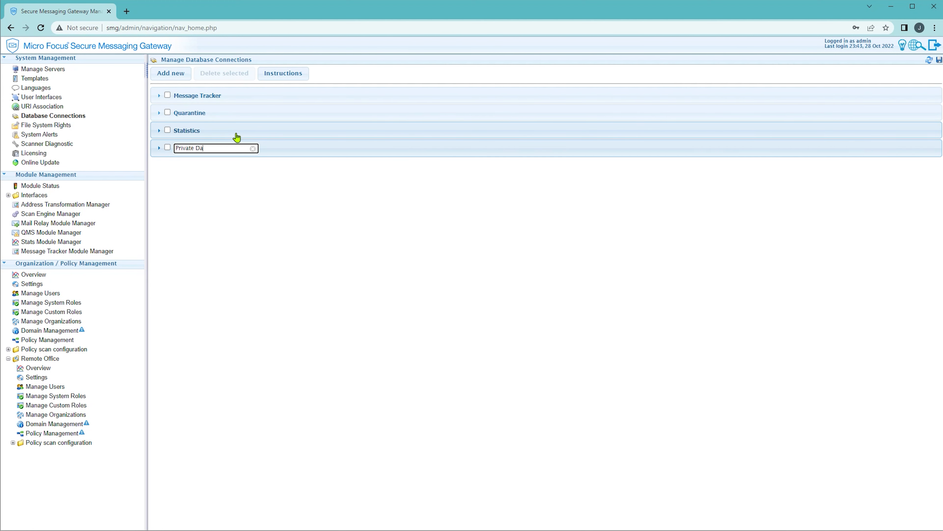
{"action": "key", "text": "BackSpace"}
{"action": "key", "text": "BackSpace"}
{"action": "type", "text": "Statistics"}
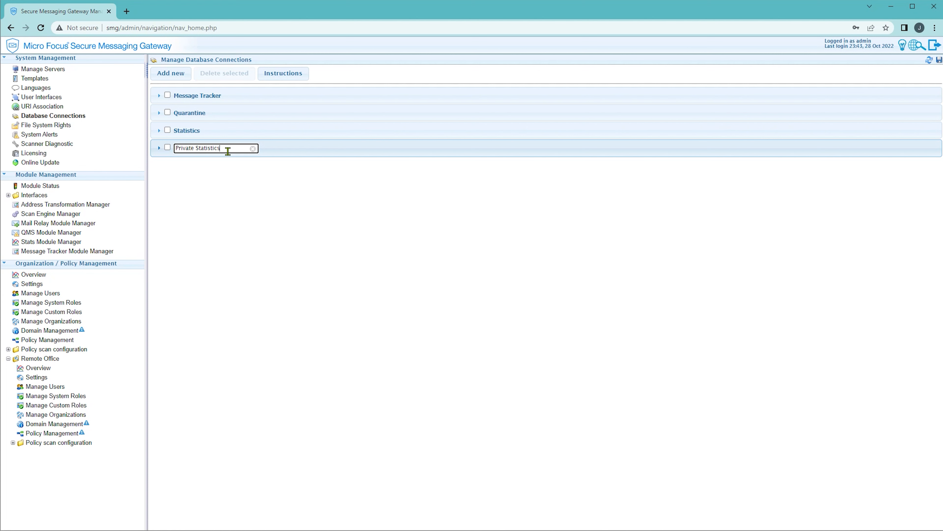
{"action": "left_click", "coordinate": [304, 154]}
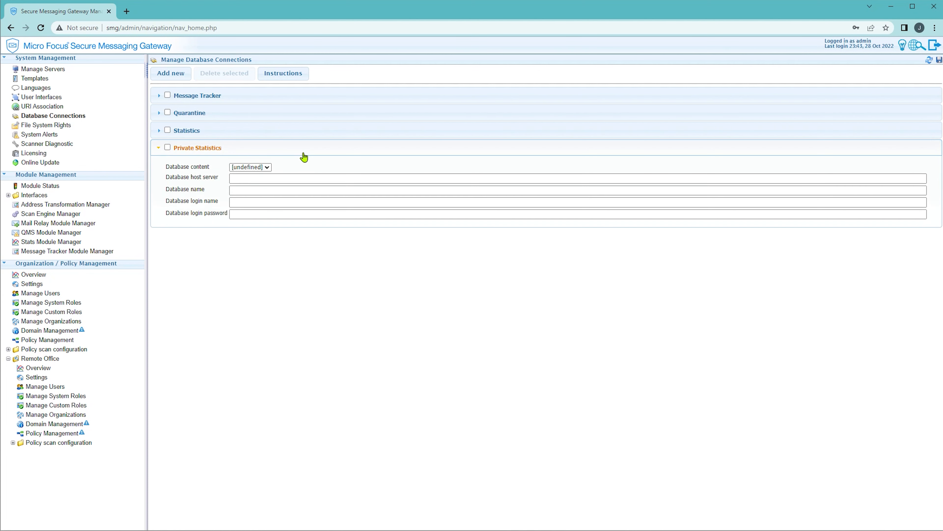
Enter host 10.10.10.100, database tenant-remote, and the login credentials for the connection.
{"action": "left_click", "coordinate": [264, 180]}
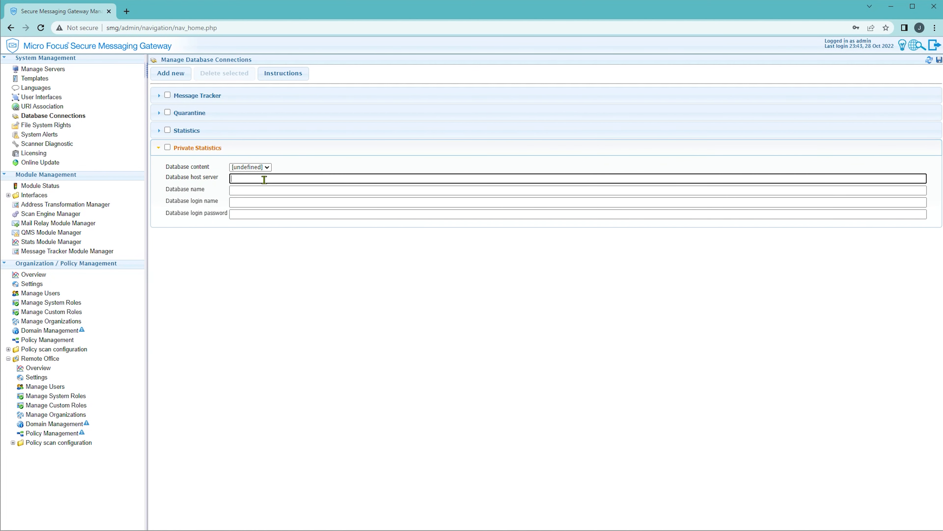
{"action": "type", "text": "10.10.10.100"}
{"action": "key", "text": "Tab"}
{"action": "type", "text": "tenant-remote"}
{"action": "key", "text": "Tab"}
{"action": "type", "text": "tenant"}
{"action": "key", "text": "Tab"}
{"action": "type", "text": "****"}
{"action": "key", "text": "Tab"}
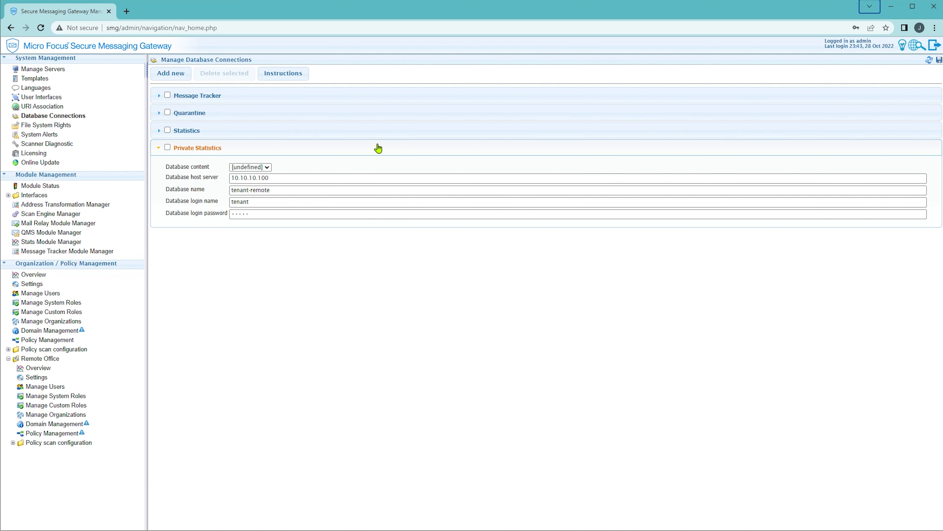
Set the connection's database content to Stats and save it.
{"action": "left_click", "coordinate": [267, 168]}
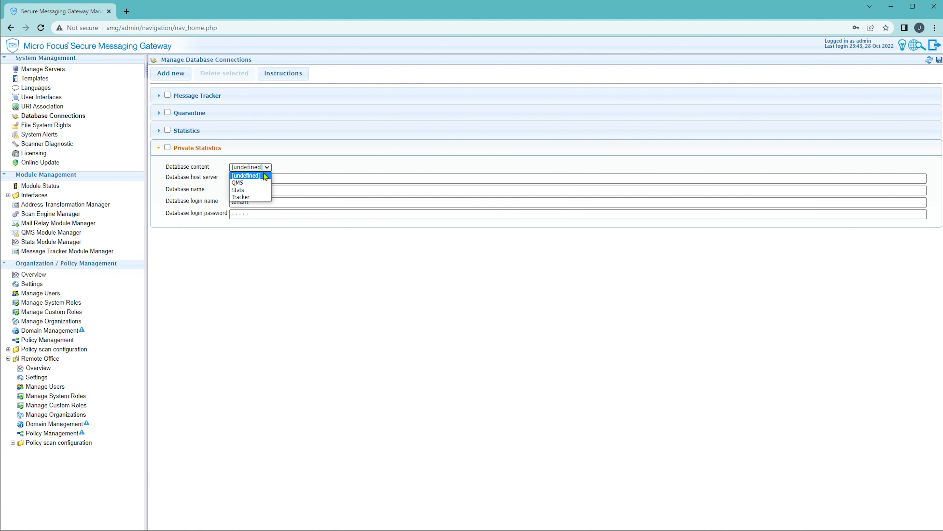
{"action": "left_click", "coordinate": [249, 192]}
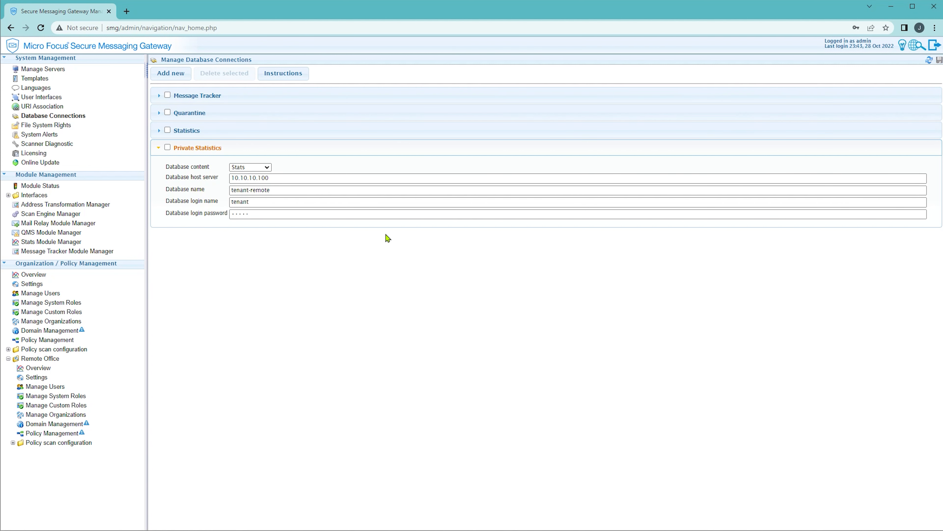
{"action": "left_click", "coordinate": [62, 243]}
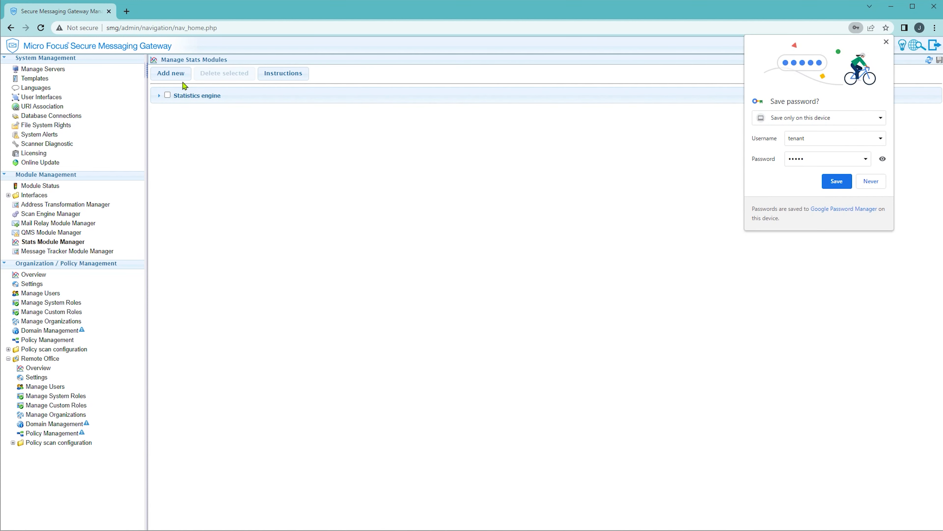
Add a stats engine named Private Stats Engine using the Private Statistics database.
{"action": "left_click", "coordinate": [175, 75]}
{"action": "type", "text": "P"}
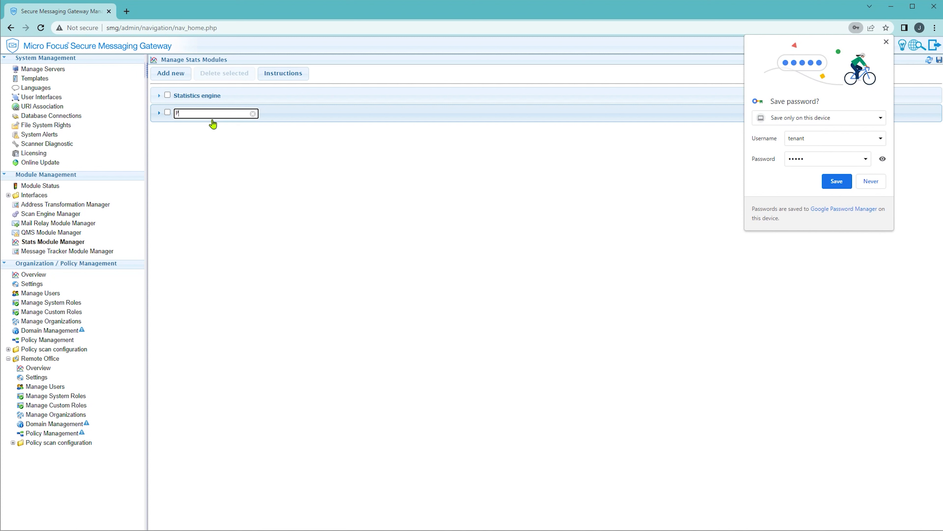
{"action": "type", "text": "rivate Stats Engine"}
{"action": "left_click", "coordinate": [253, 115]}
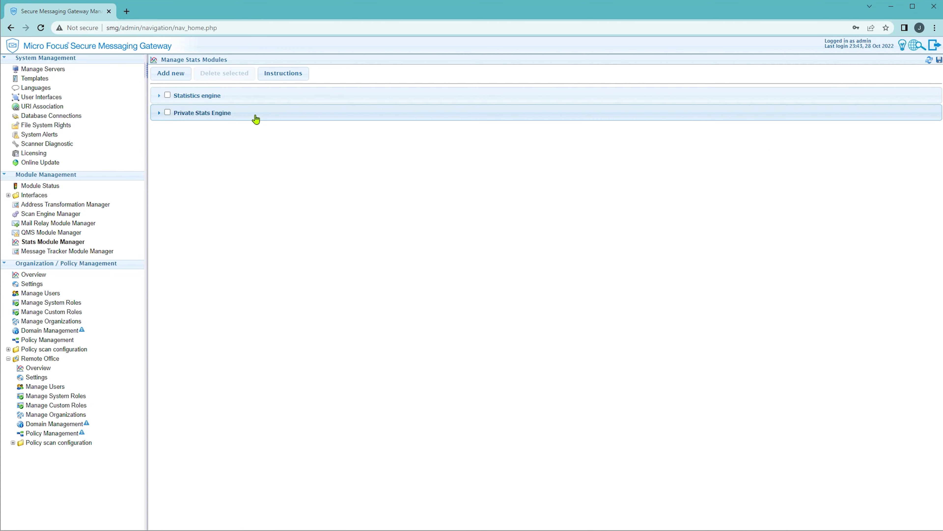
{"action": "left_click", "coordinate": [253, 114]}
{"action": "left_click", "coordinate": [291, 133]}
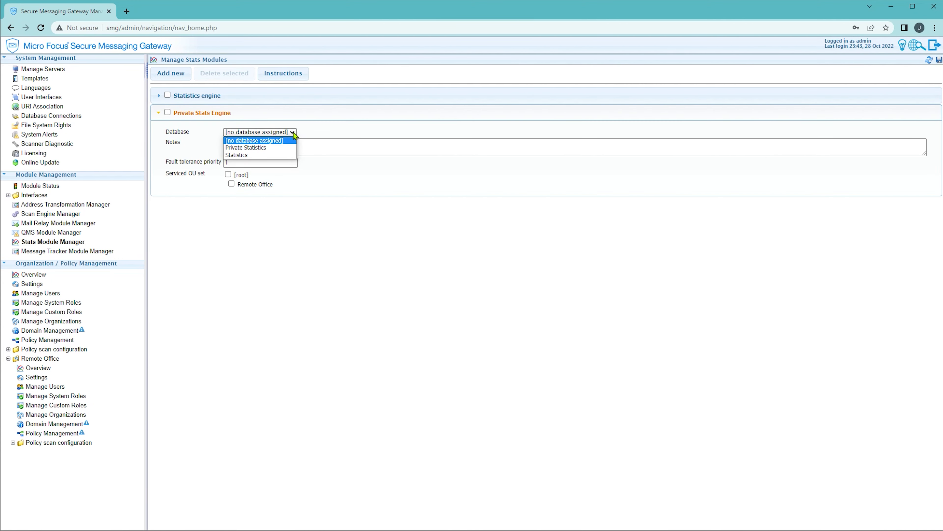
{"action": "left_click", "coordinate": [273, 149]}
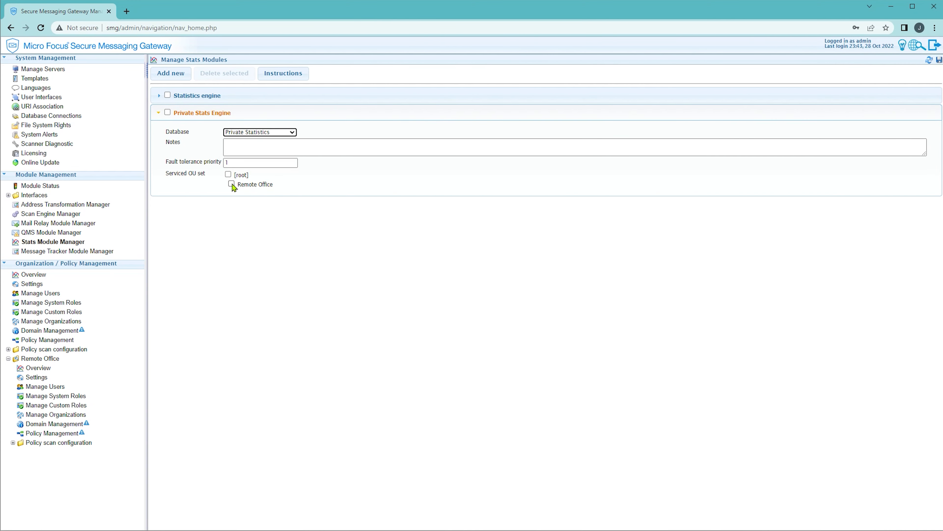
Keep Remote Office off the Private Stats Engine and assign it to the Statistics engine.
{"action": "left_click", "coordinate": [233, 184]}
{"action": "left_click", "coordinate": [232, 183]}
{"action": "left_click", "coordinate": [244, 101]}
{"action": "left_click", "coordinate": [232, 167]}
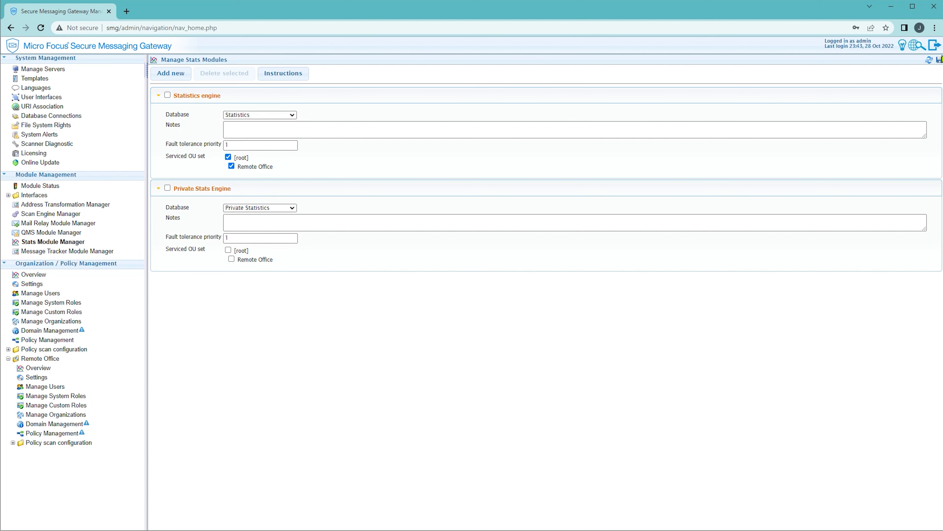
Log out of the administrator session and sign back in as remote-user with its password.
{"action": "left_click", "coordinate": [935, 52]}
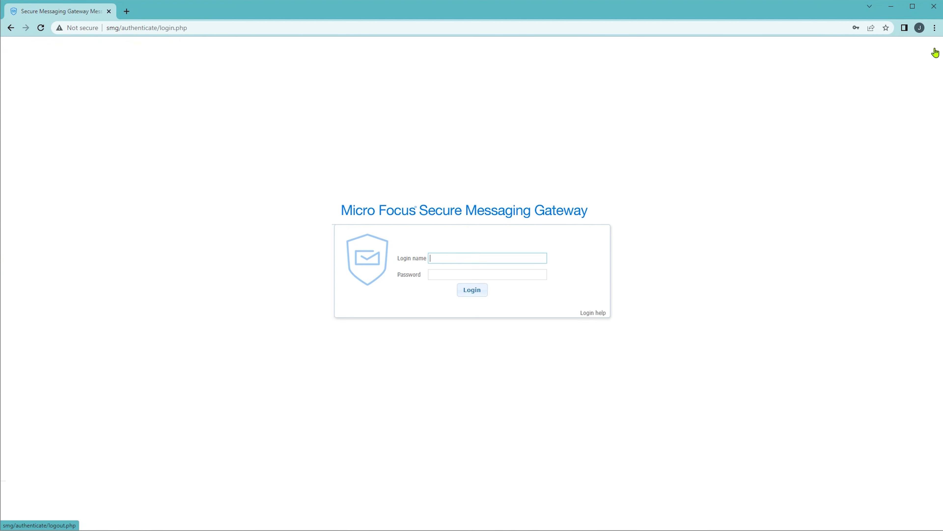
{"action": "type", "text": "remote-user"}
{"action": "key", "text": "Tab"}
{"action": "type", "text": "•••••"}
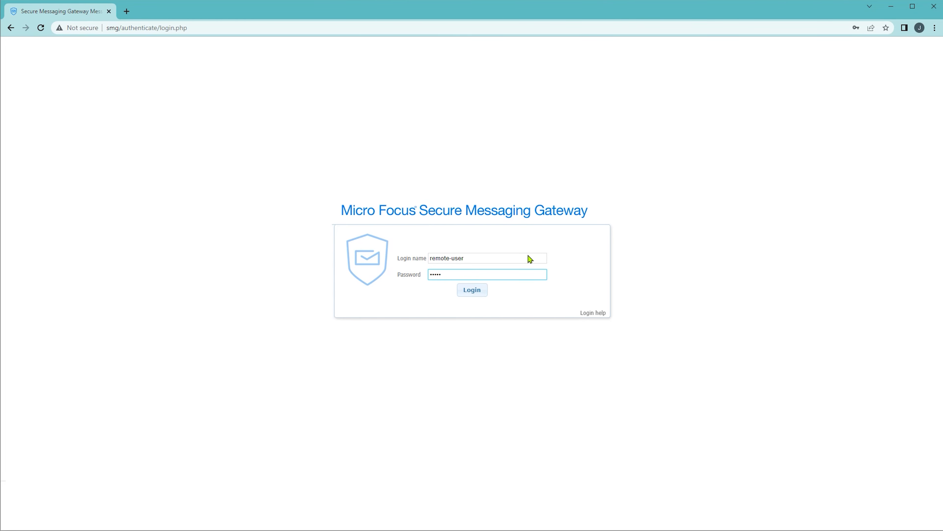
{"action": "left_click", "coordinate": [485, 293]}
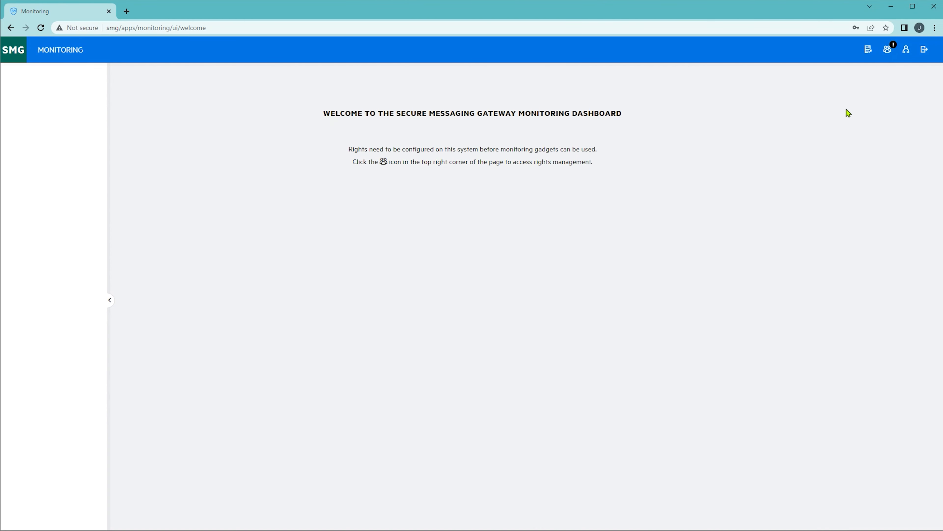
Create a new monitoring rights group named All gadgets.
{"action": "left_click", "coordinate": [886, 53]}
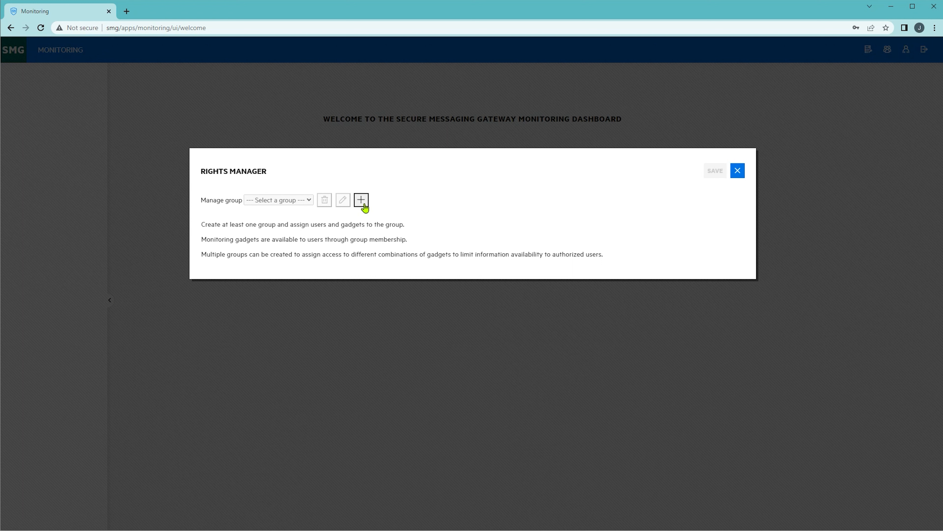
{"action": "left_click", "coordinate": [361, 200]}
{"action": "type", "text": "All"}
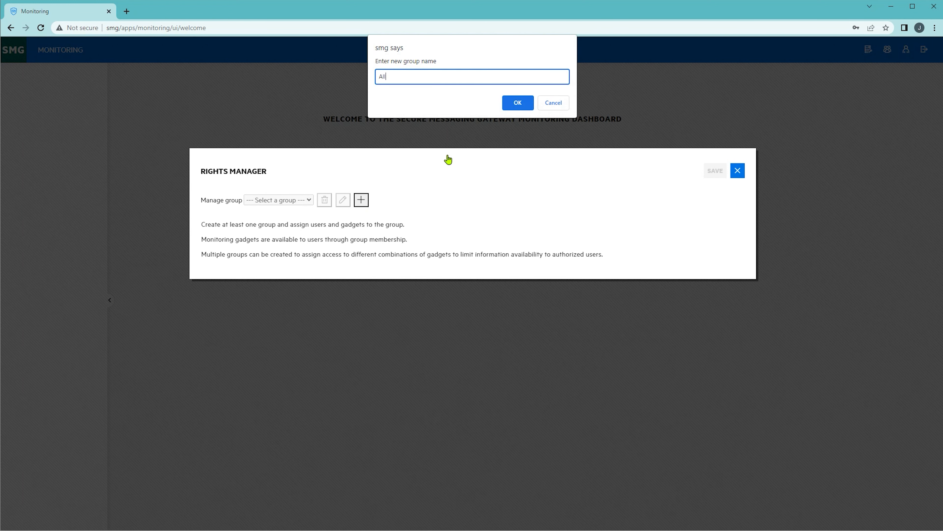
{"action": "type", "text": " gadgets"}
{"action": "left_click", "coordinate": [516, 103]}
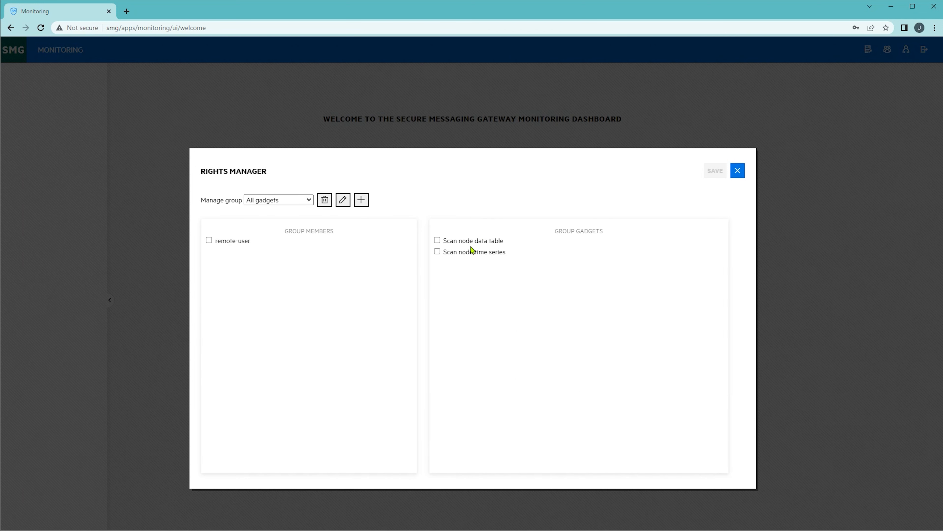